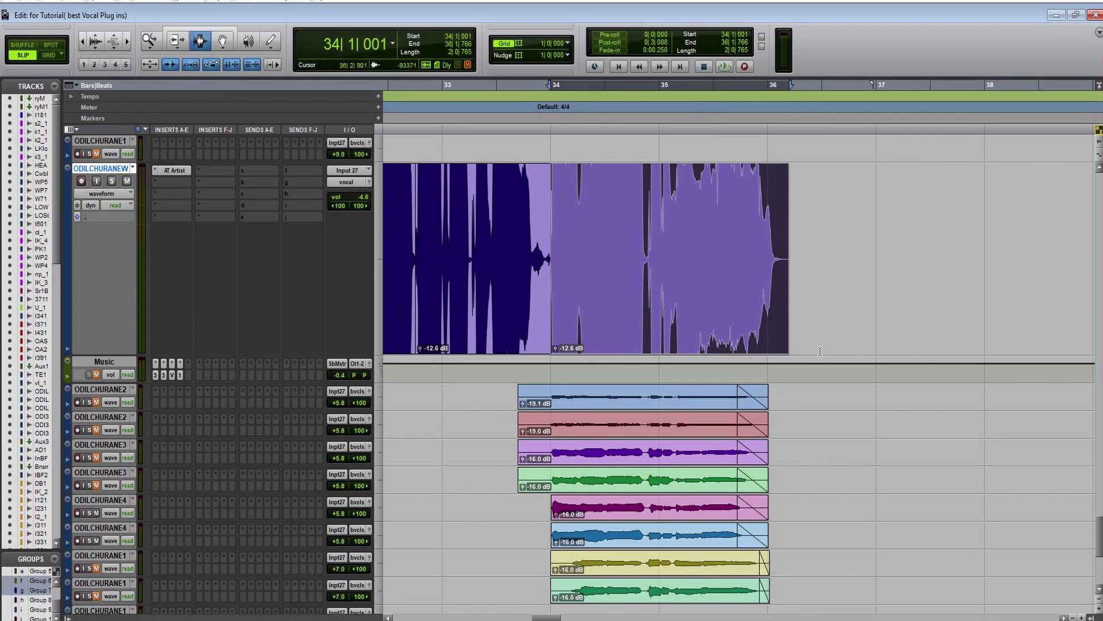
Step: Unmute the two ODILCHURANE4 tracks and audition them together with the selected lead vocal clip at bar 34
scroll(557, 489, down, 1)
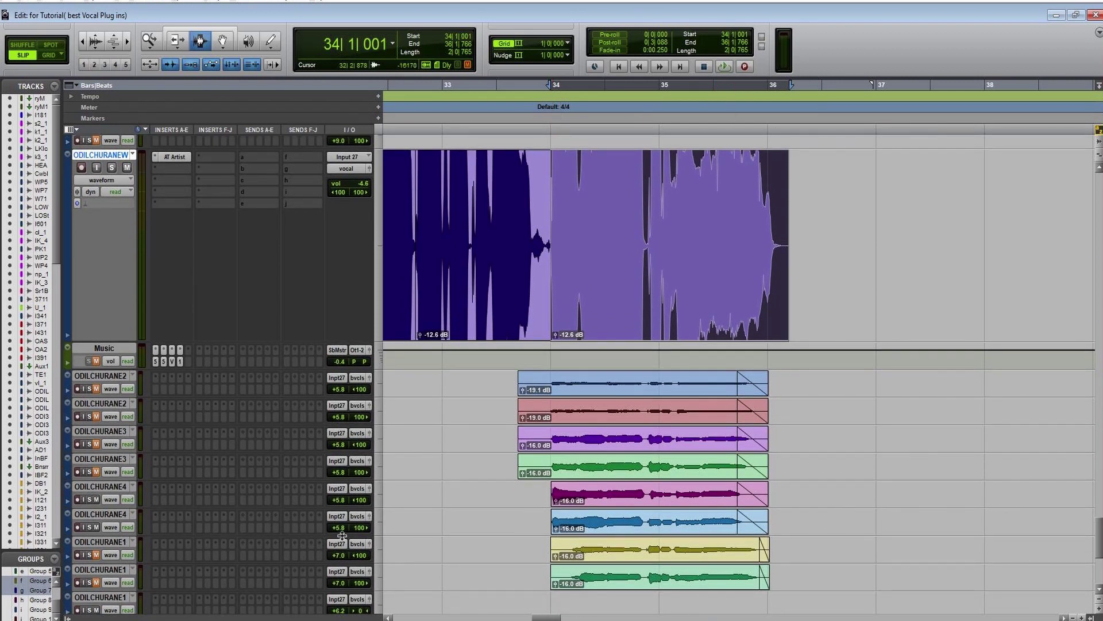
click(96, 499)
click(96, 525)
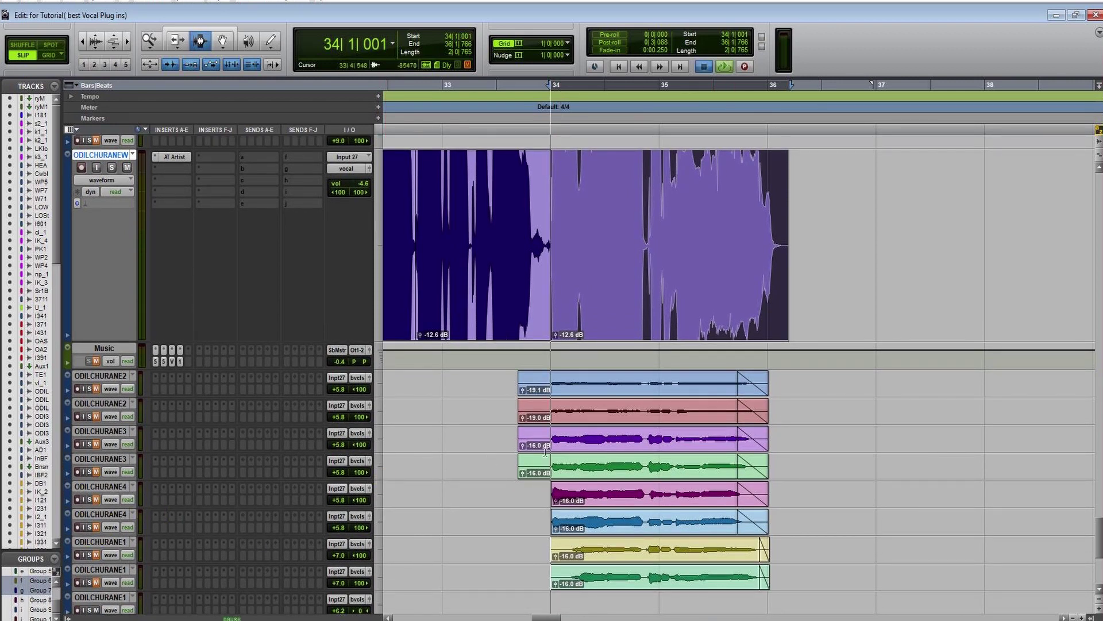
key(space)
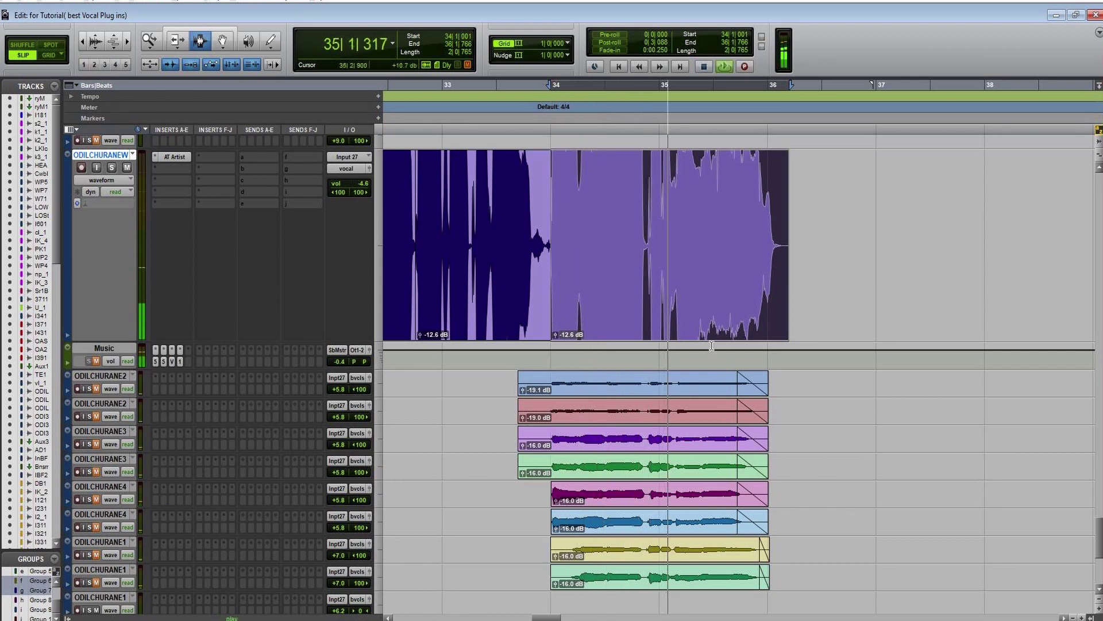
key(space)
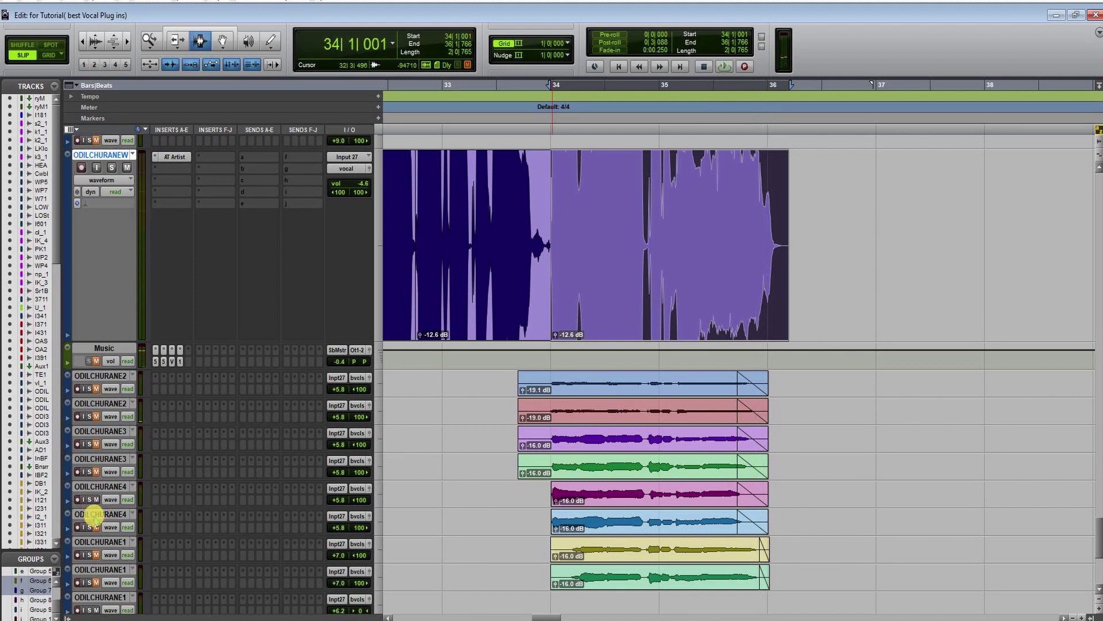
key(space)
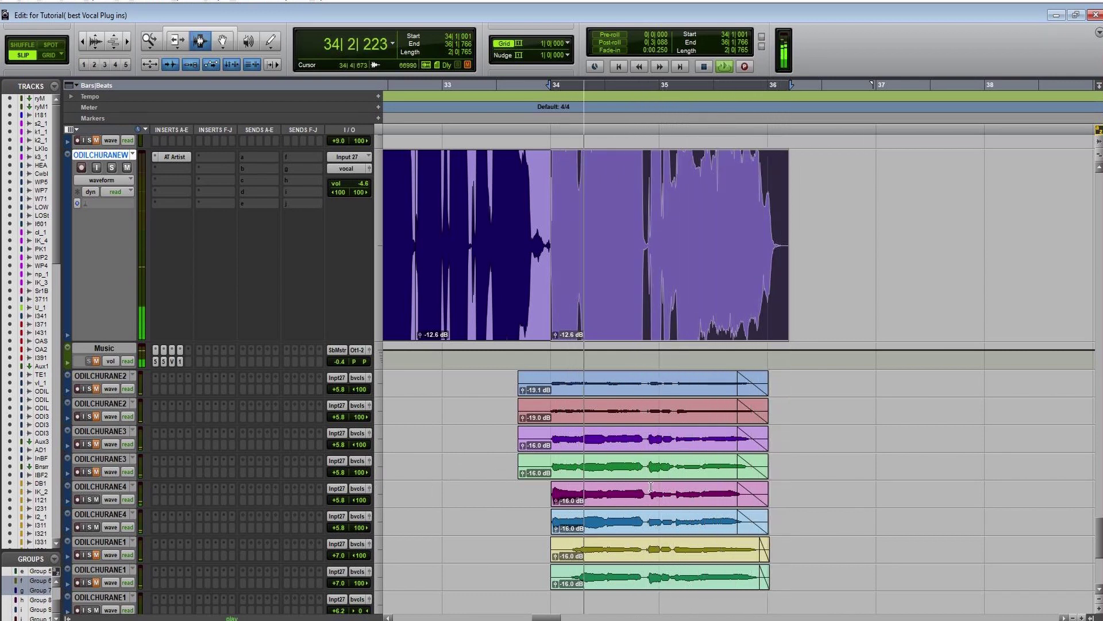
Step: Select both ODILCHURANE4 tracks and move them directly beneath the Music track
click(488, 493)
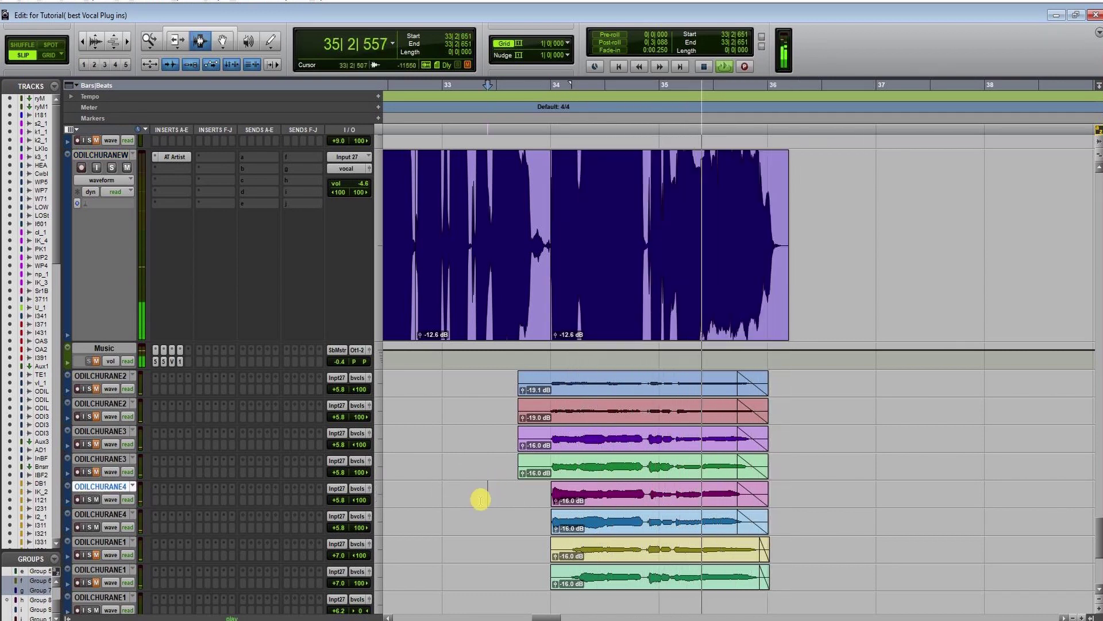
click(505, 496)
drag(505, 496, 529, 524)
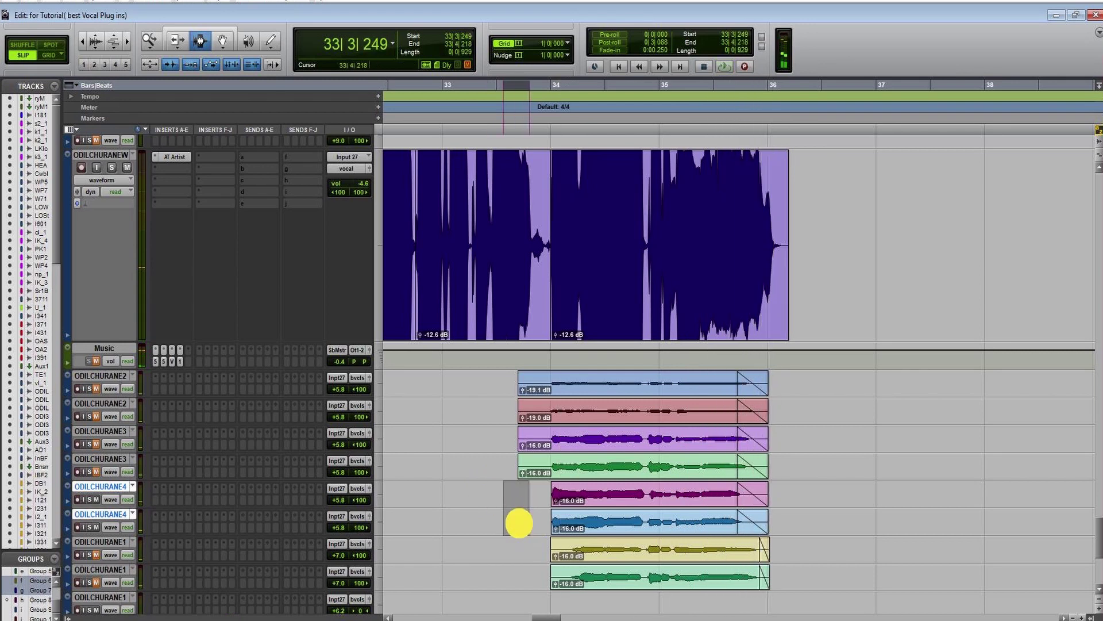
drag(158, 373, 158, 373)
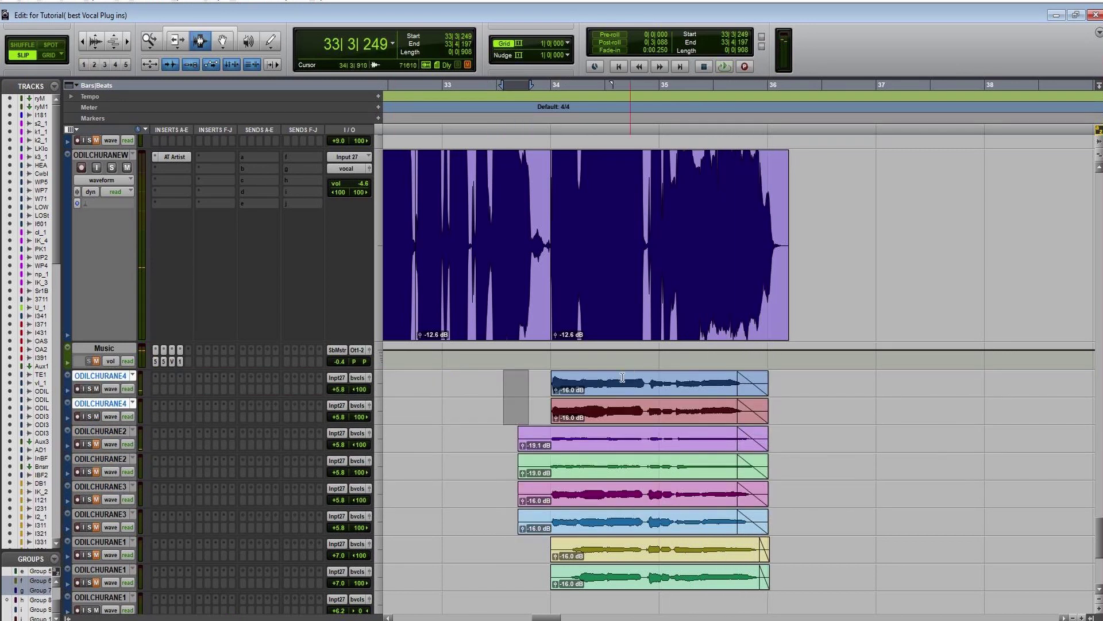
Step: Open the VocALign Project AudioSuite plug-in and select the lead vocal clip that starts at bar 34
click(145, 1)
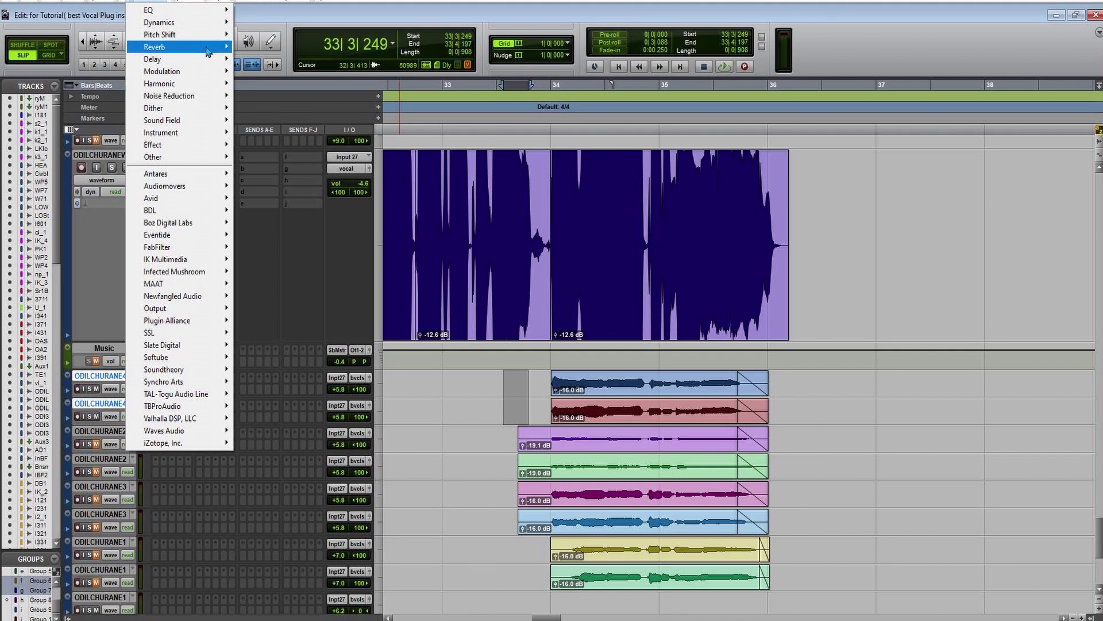
mouse_move(173, 156)
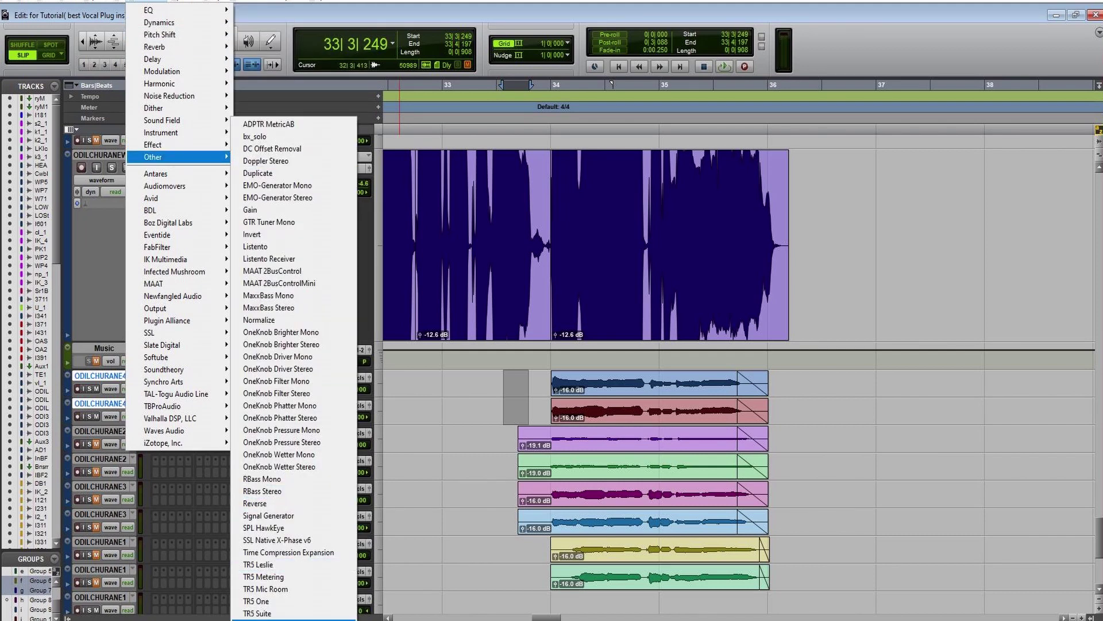
click(276, 616)
drag(584, 291, 315, 50)
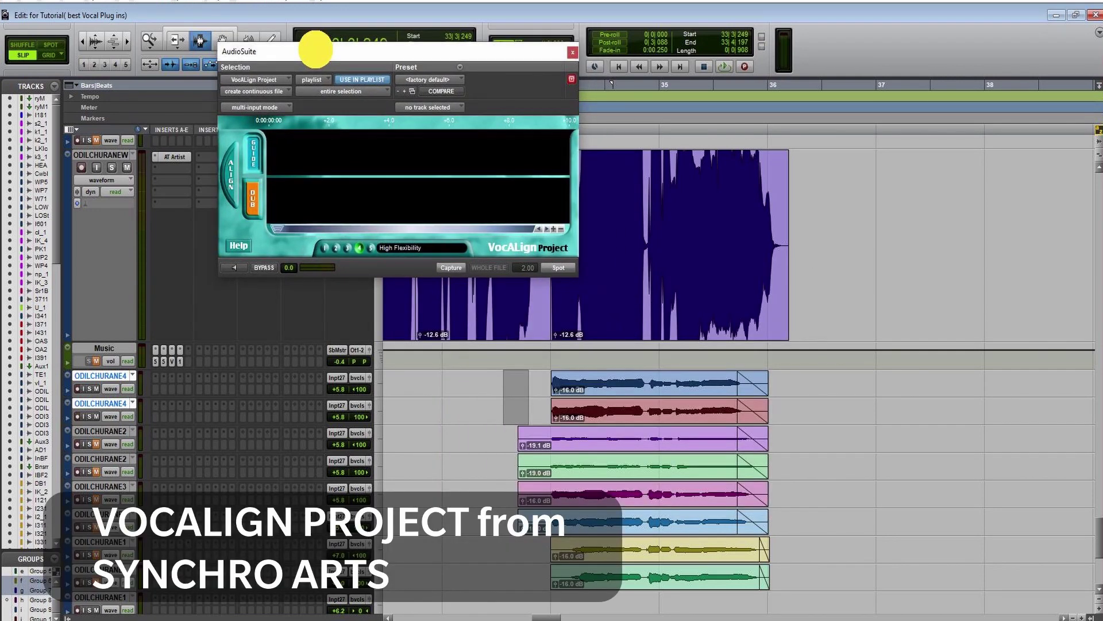
click(592, 312)
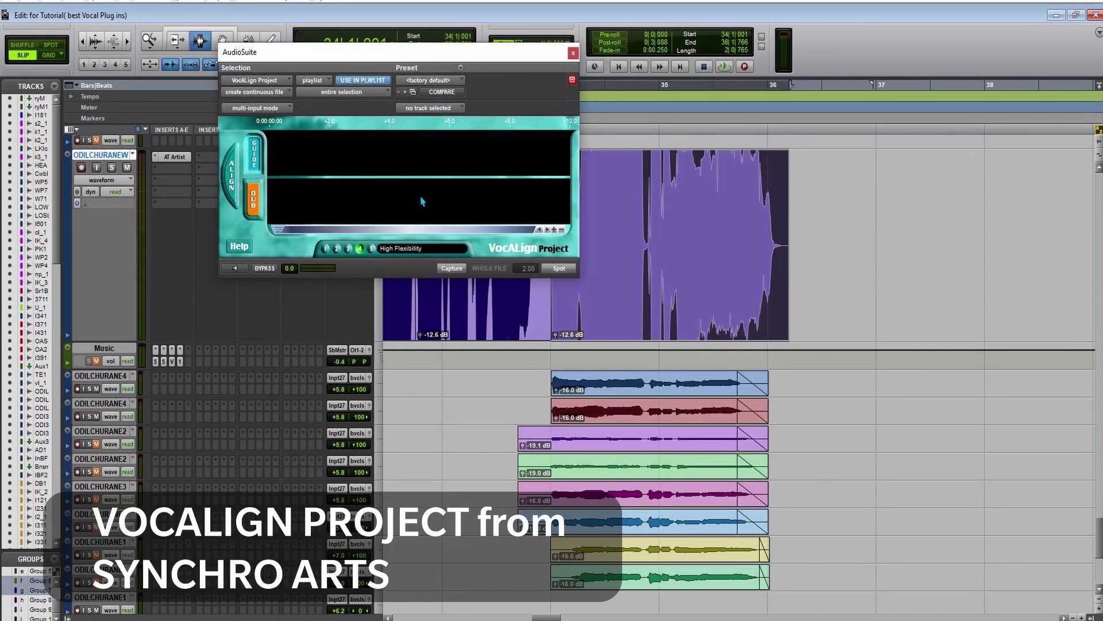
Step: Switch back and forth between the Guide and Dub modes in VocALign
click(258, 157)
click(251, 155)
click(253, 194)
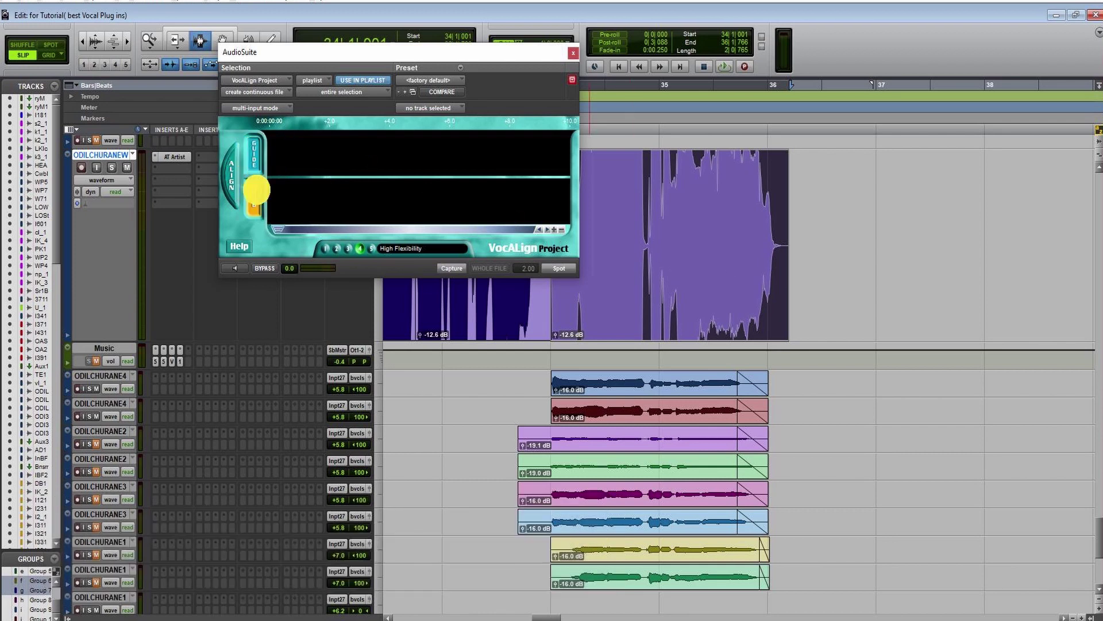
click(253, 158)
click(255, 202)
click(253, 159)
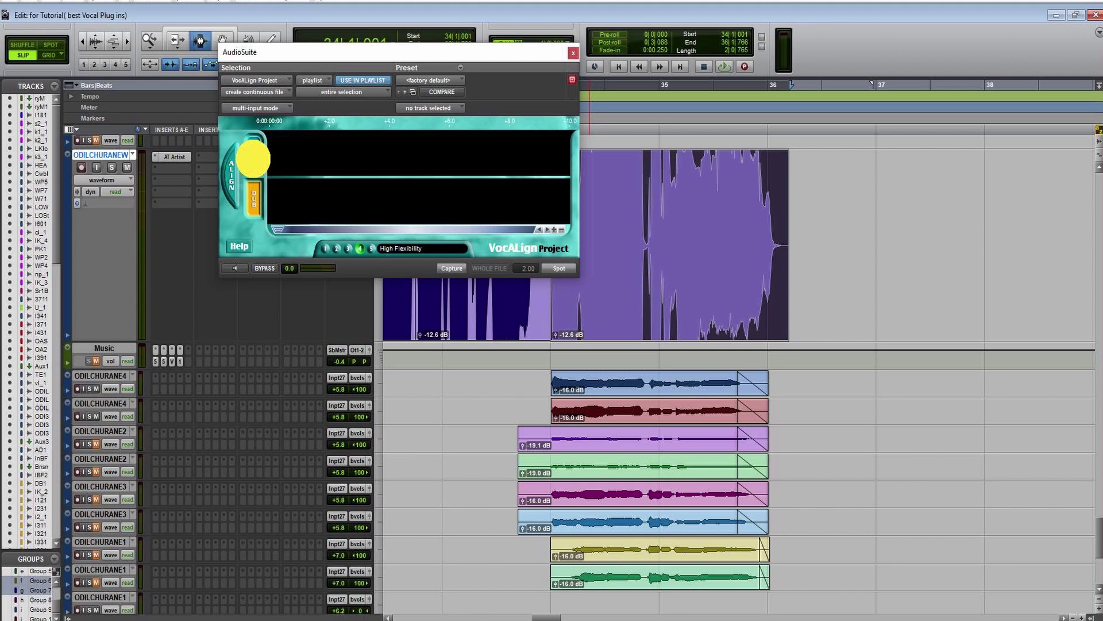
click(254, 198)
click(256, 164)
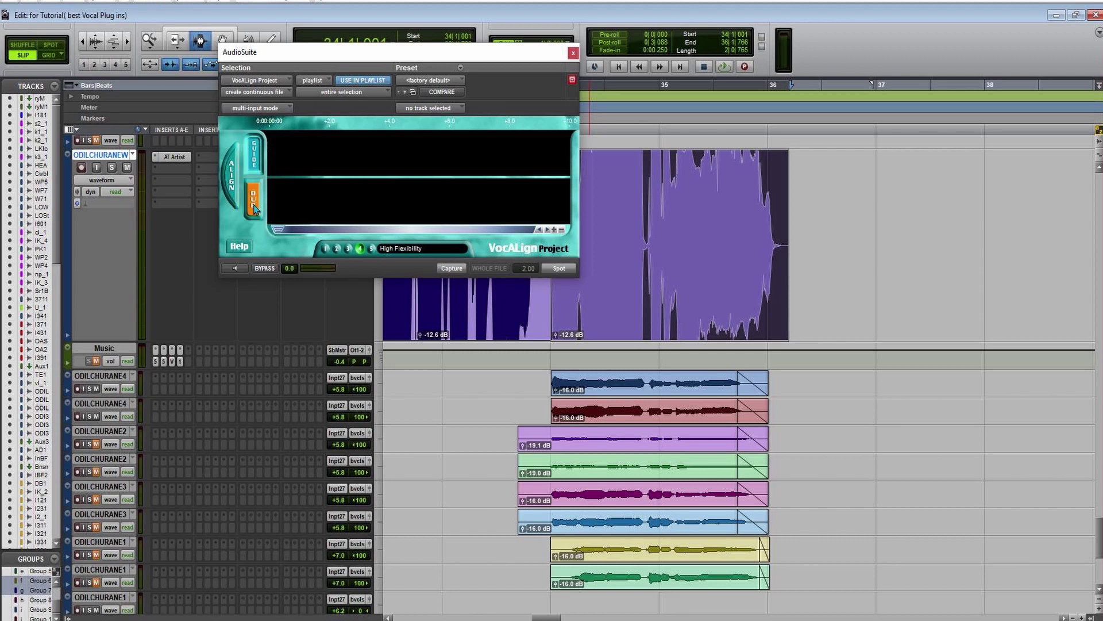
click(256, 167)
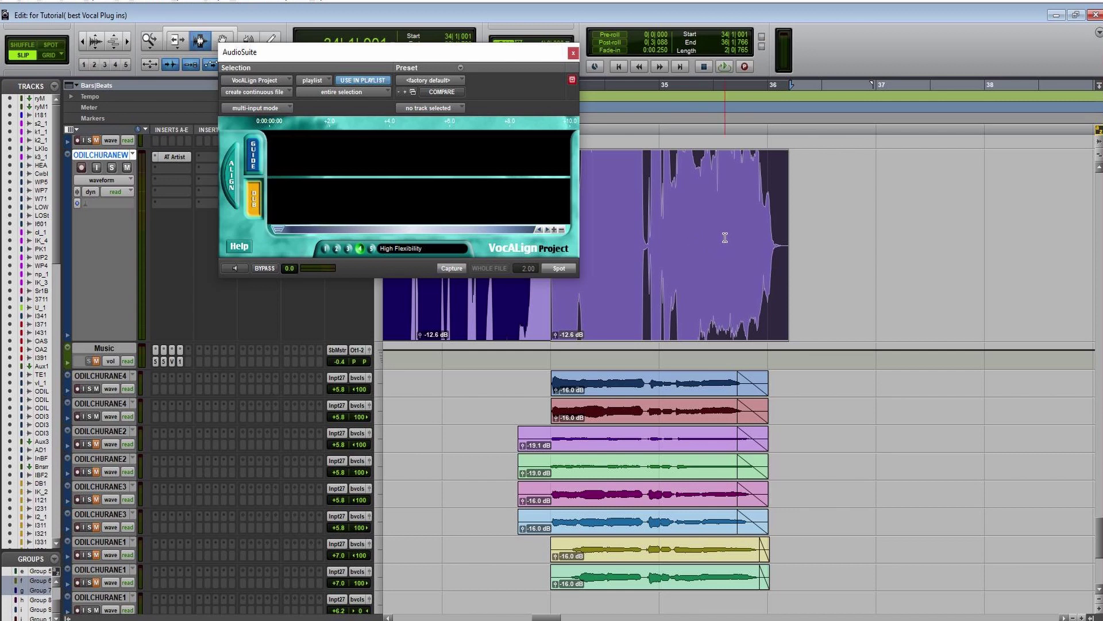
Step: Set VocALign to Guide mode and capture the selected lead vocal clip as the guide
click(257, 198)
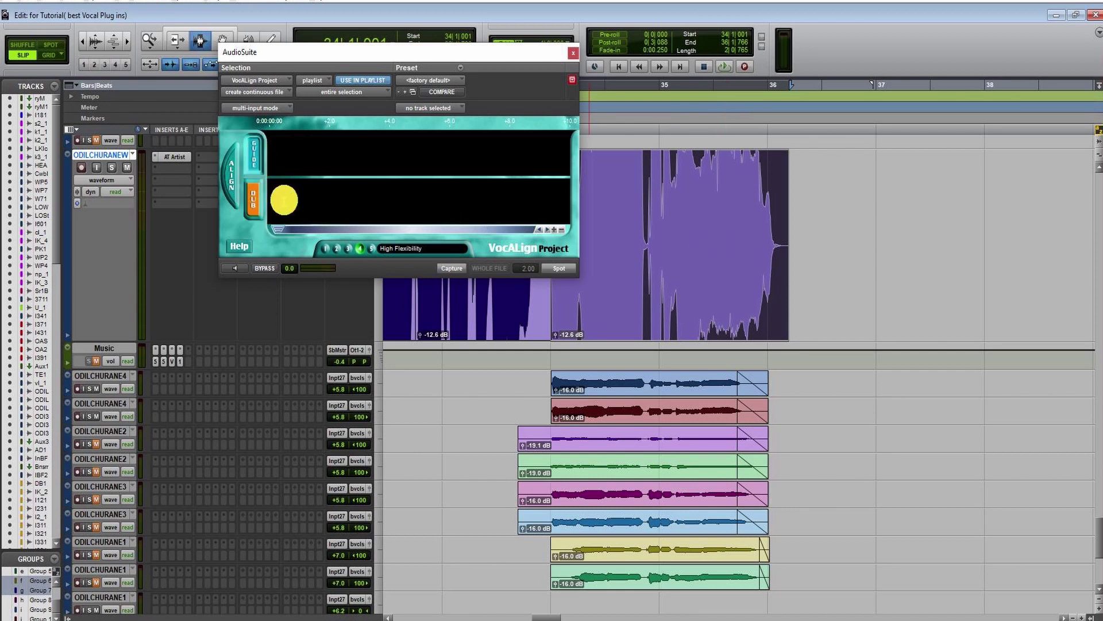
click(454, 269)
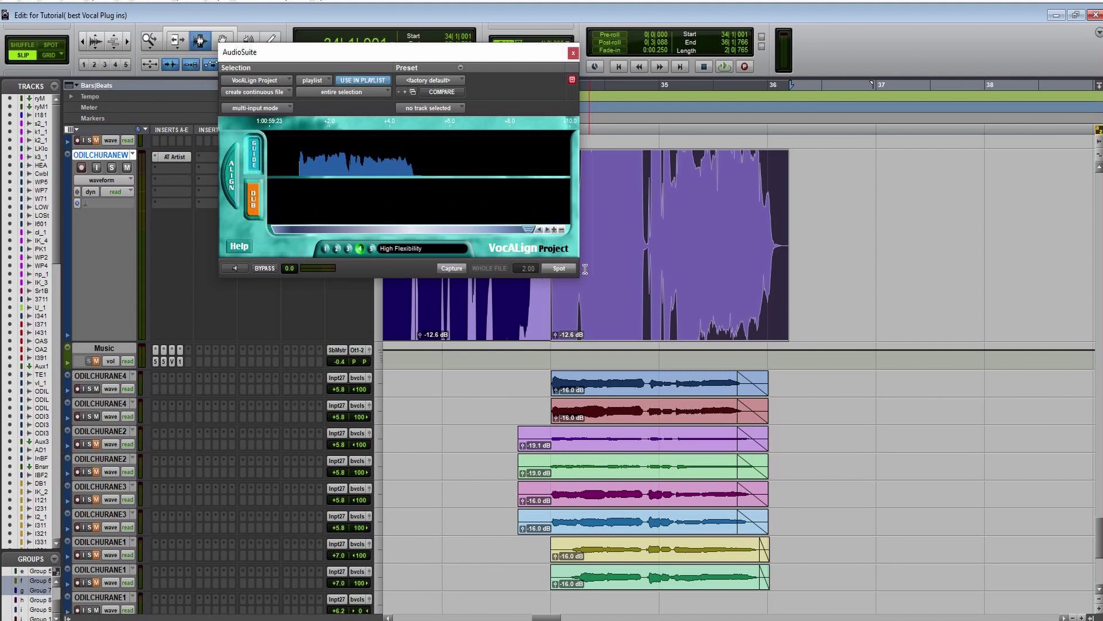
Step: Capture the first ODILCHURANE4 clip as the dub and spot its aligned version back onto the track
double_click(610, 393)
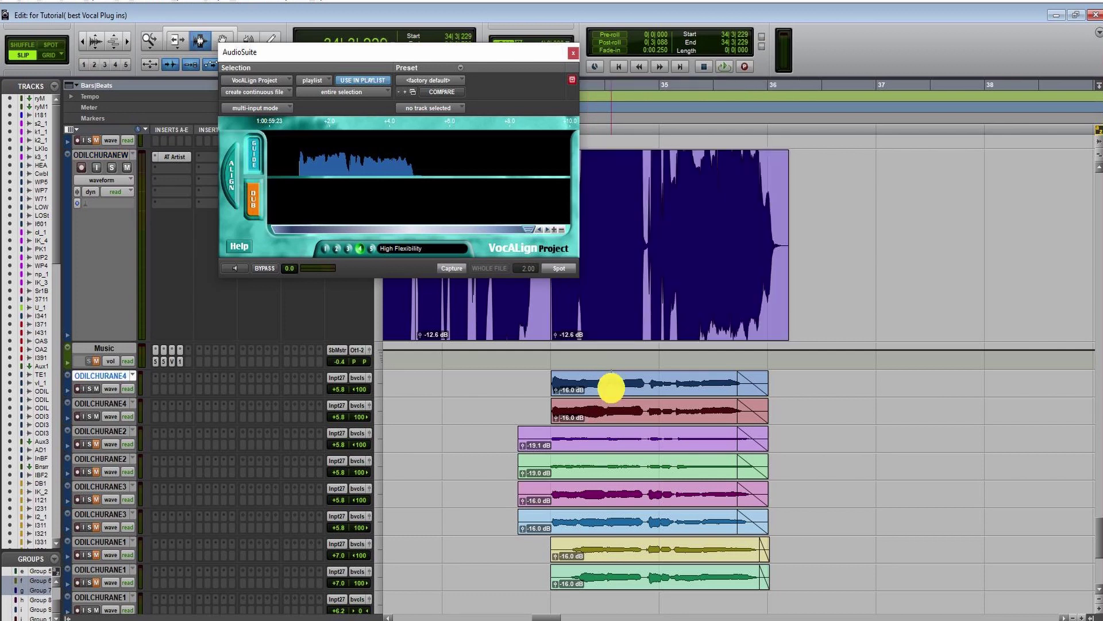
click(253, 204)
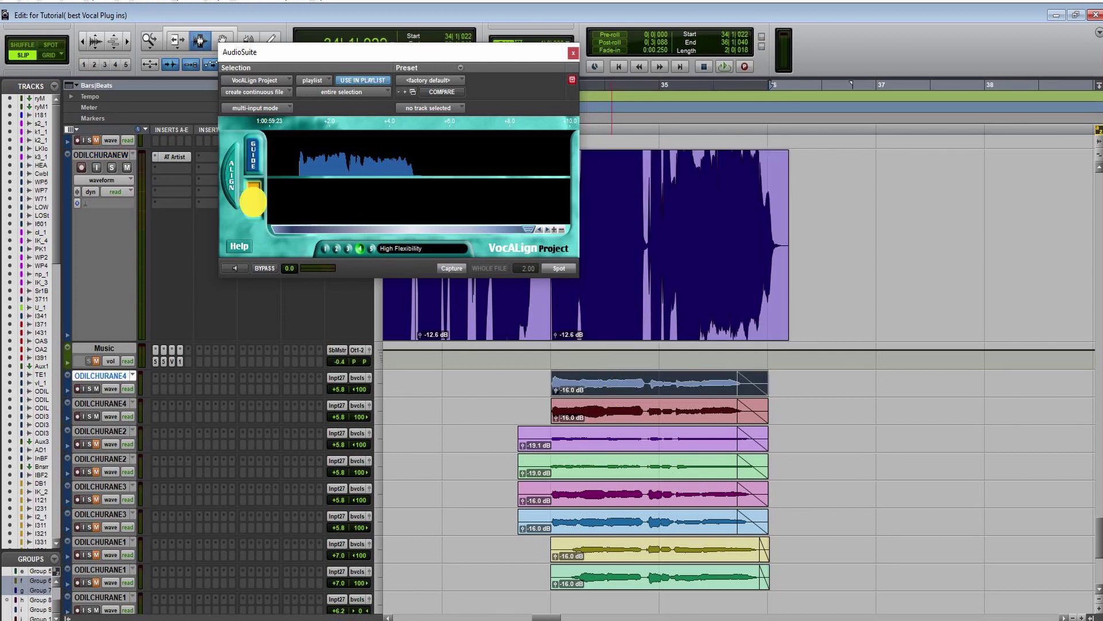
click(450, 271)
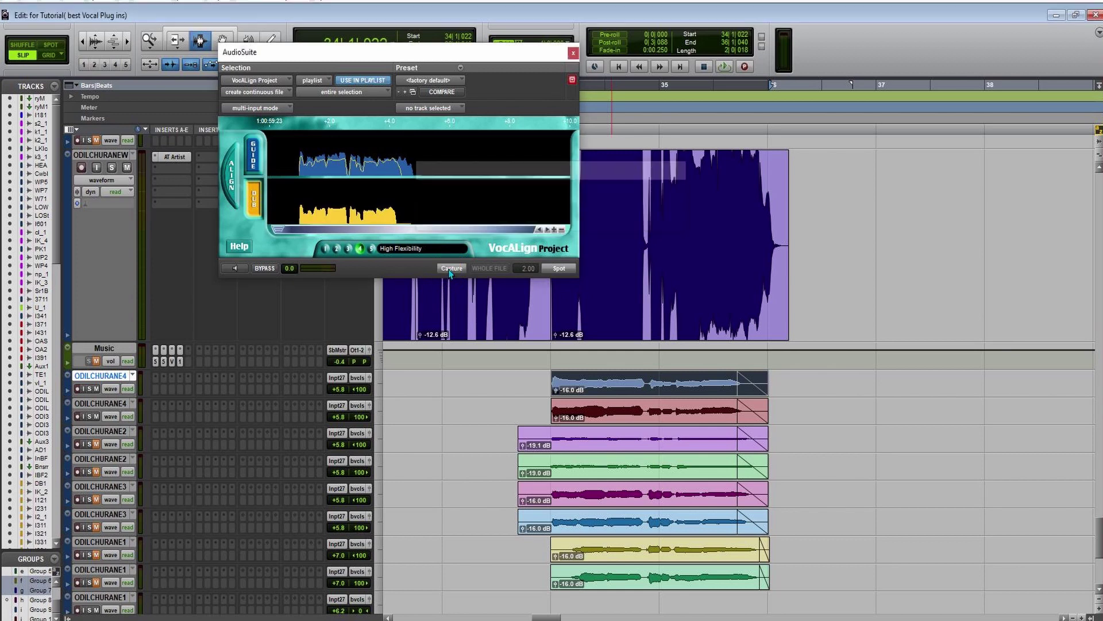
click(557, 270)
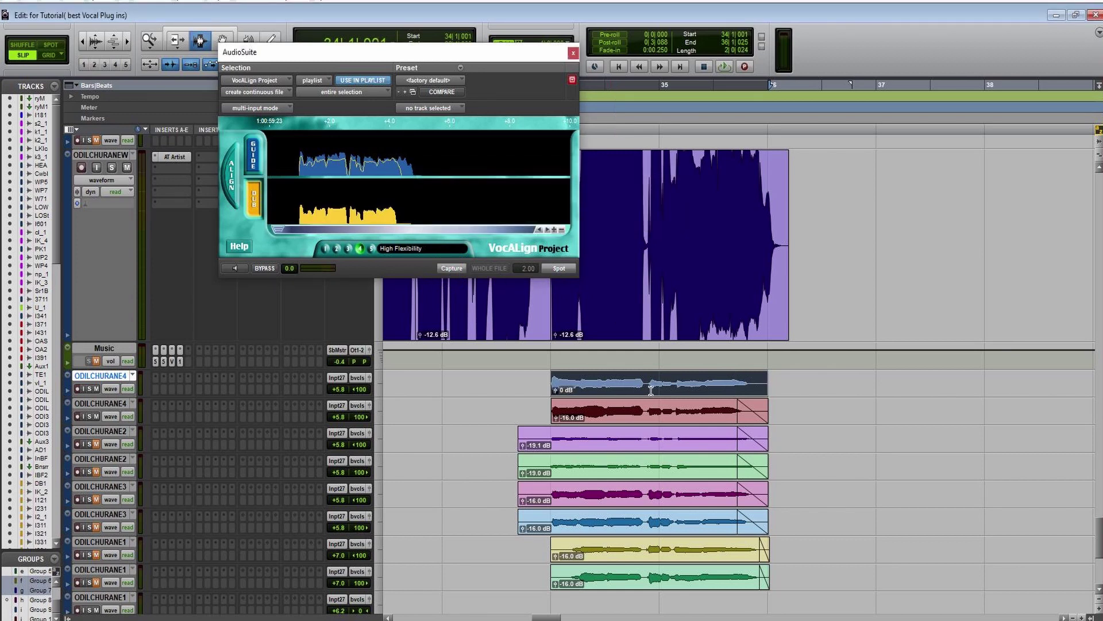
key(ctrl+bracketright)
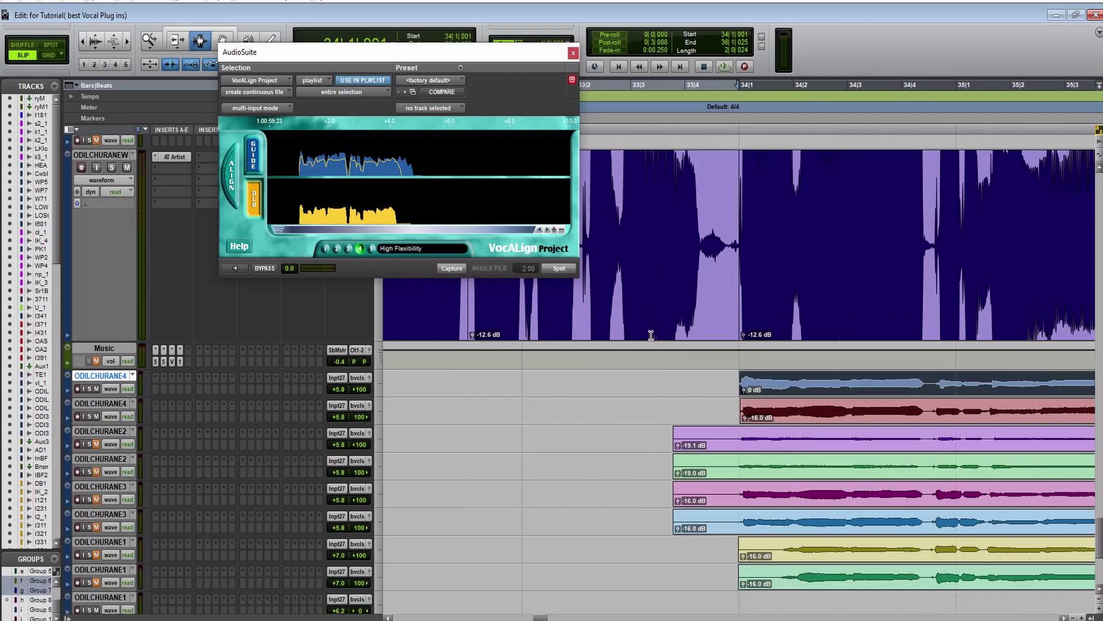
key(ctrl+bracketleft)
Step: Align the second ODILCHURANE4 clip to the captured guide and play back from just before bar 34
click(850, 408)
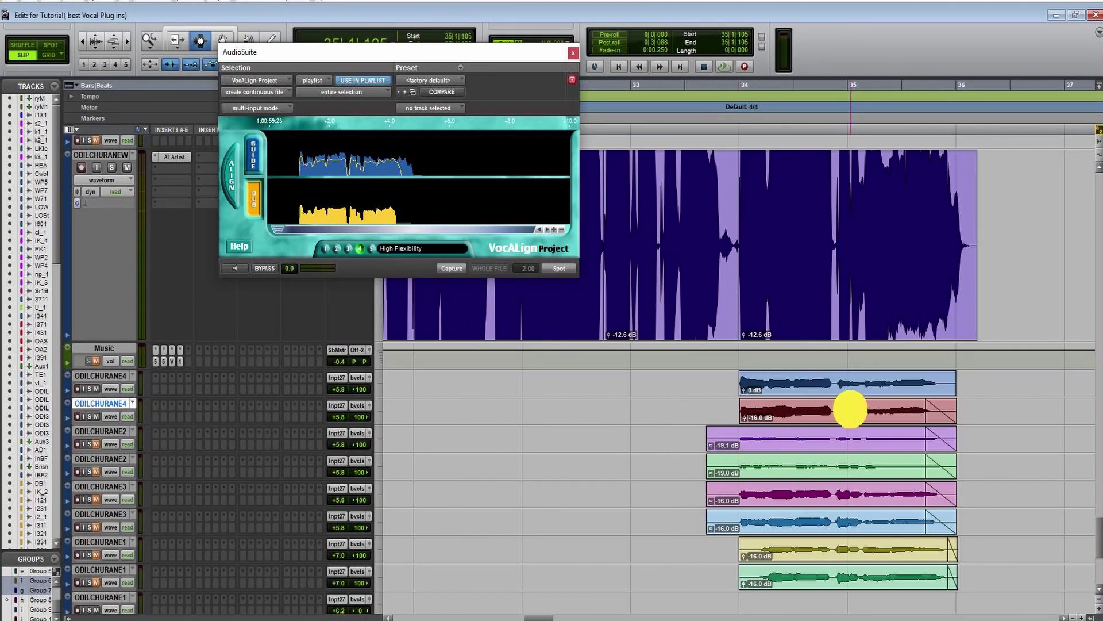
click(450, 269)
click(559, 269)
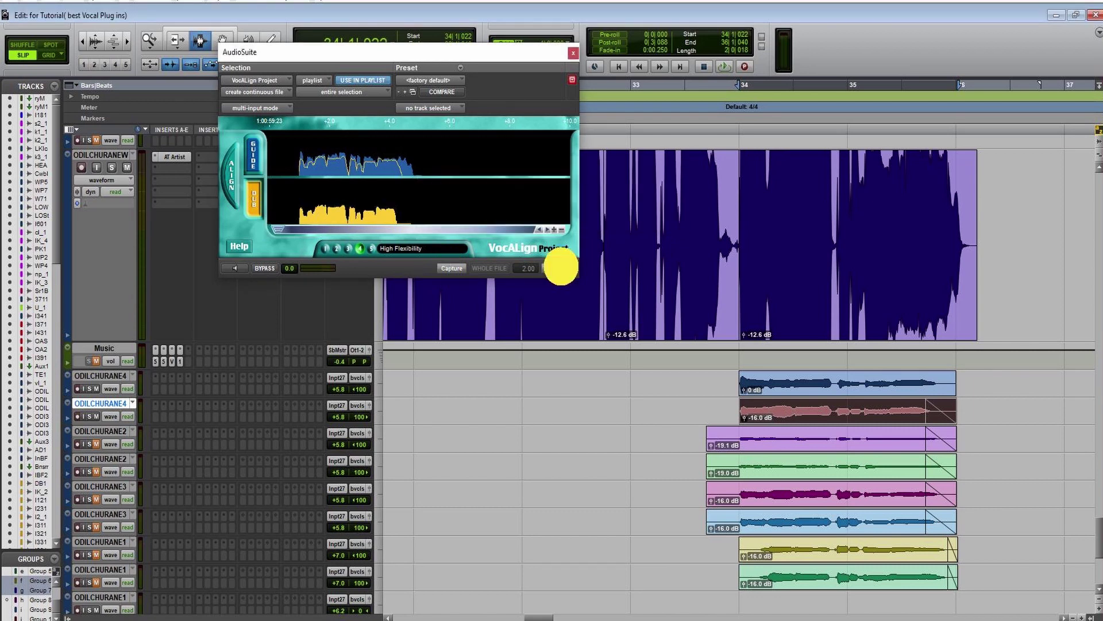
click(729, 344)
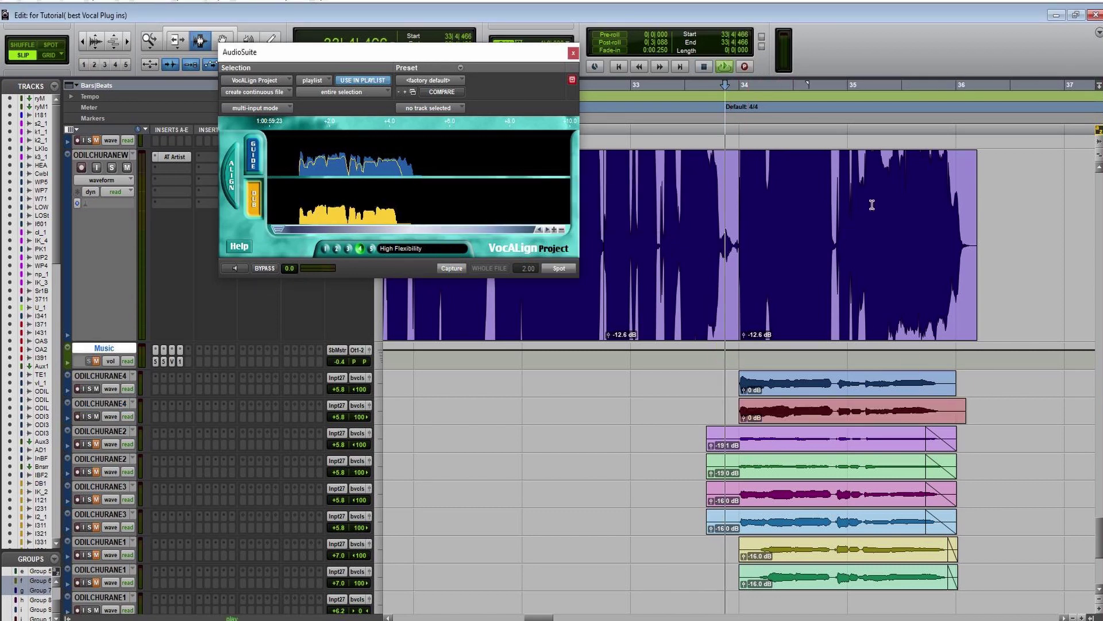
key(space)
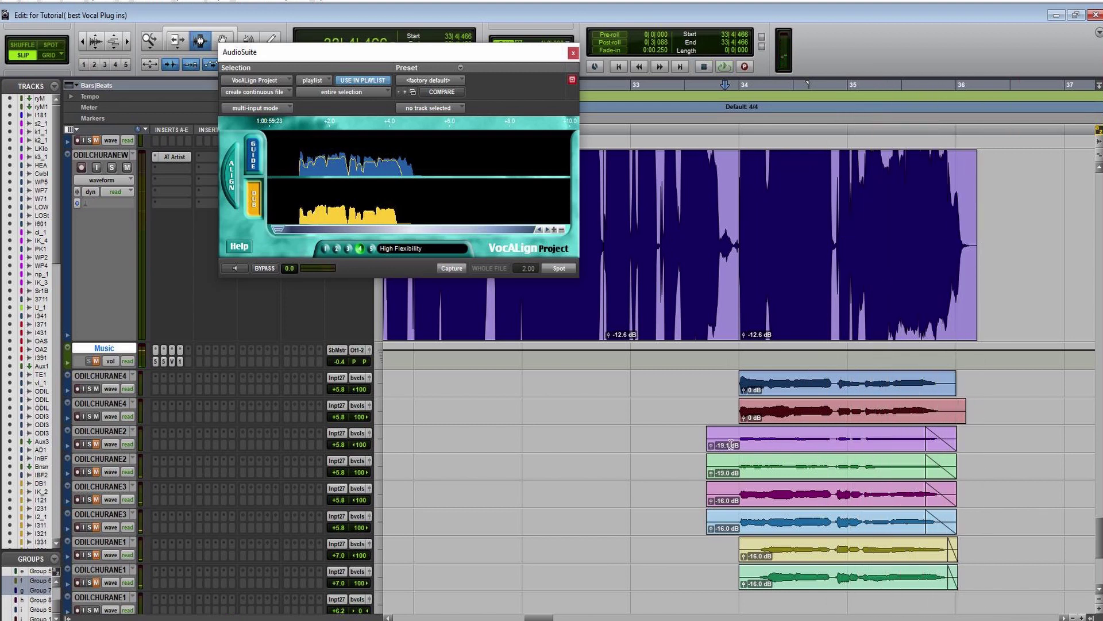
Step: Unmute the first ODILCHURANE2 track
click(697, 444)
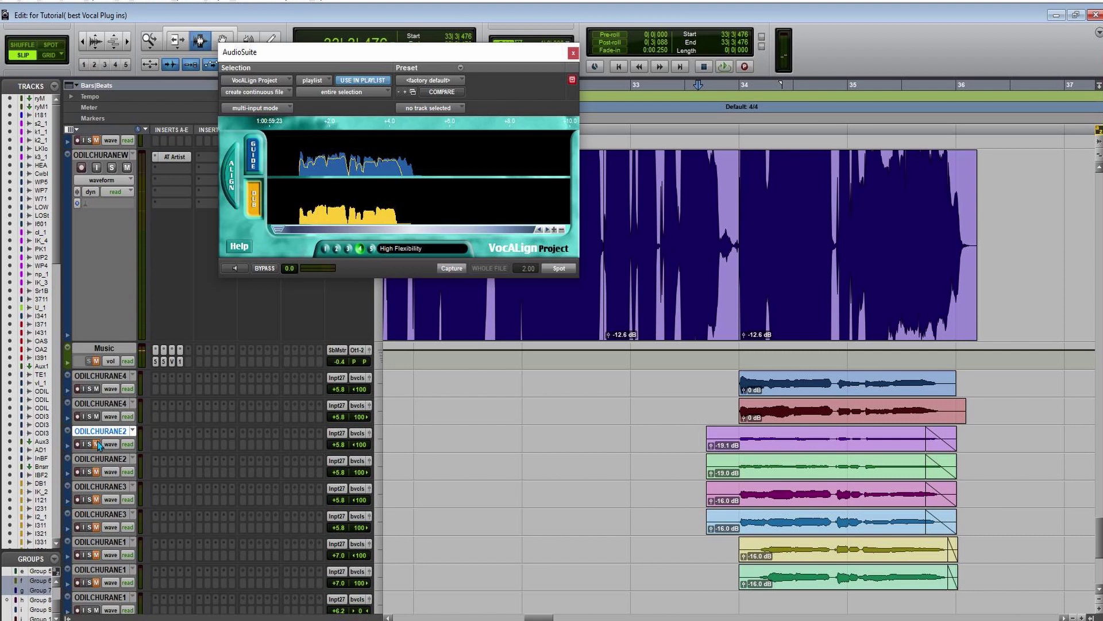
click(96, 444)
Step: Try to align the whole first ODILCHURANE2 clip to the captured guide with VocALign
click(819, 441)
click(450, 269)
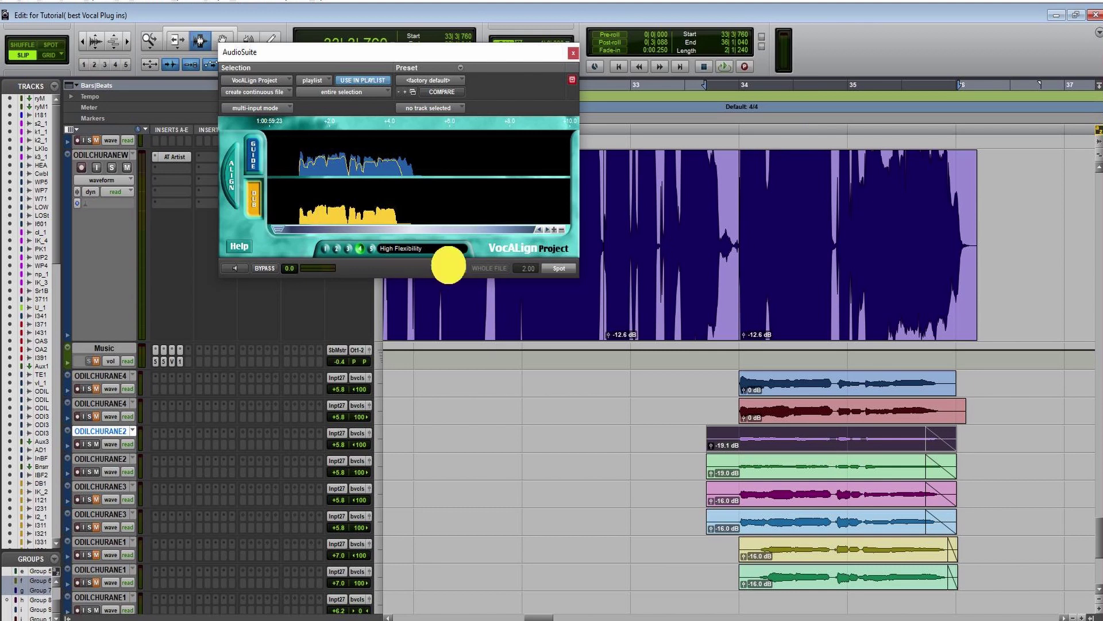
click(560, 269)
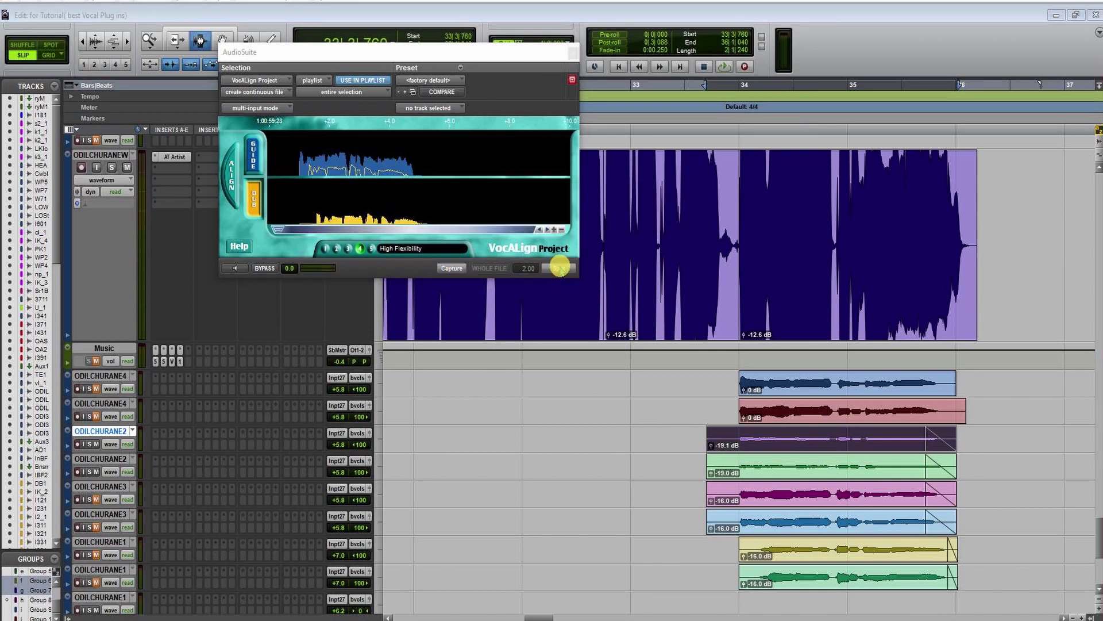
Step: Inspect the aligned first ODILCHURANE2 clip up close and undo its alignment
click(830, 458)
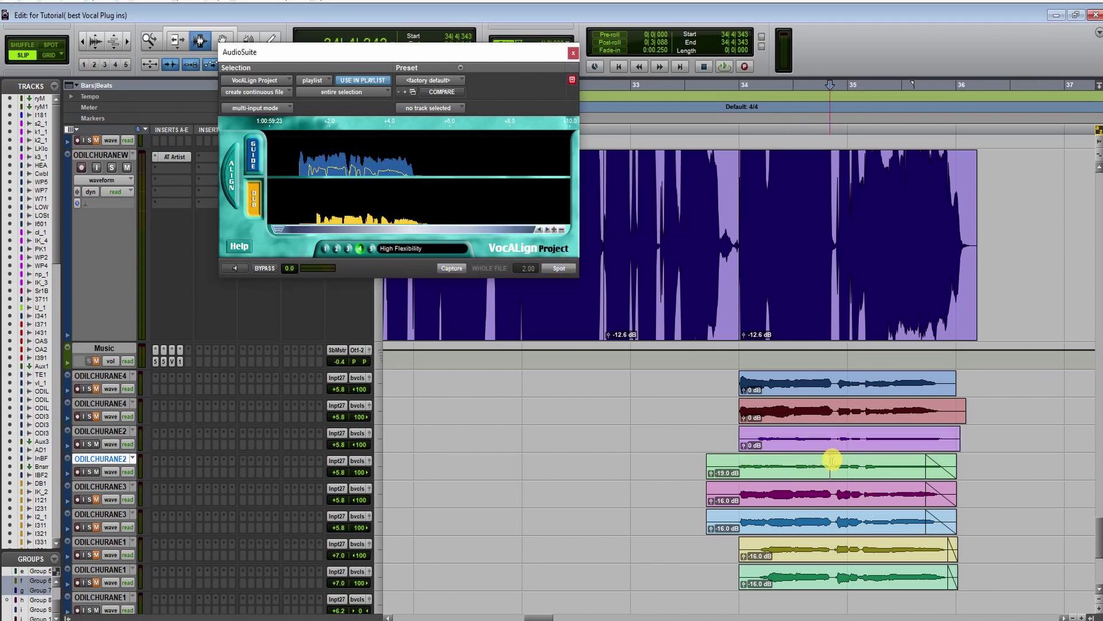
key(ctrl+])
click(750, 439)
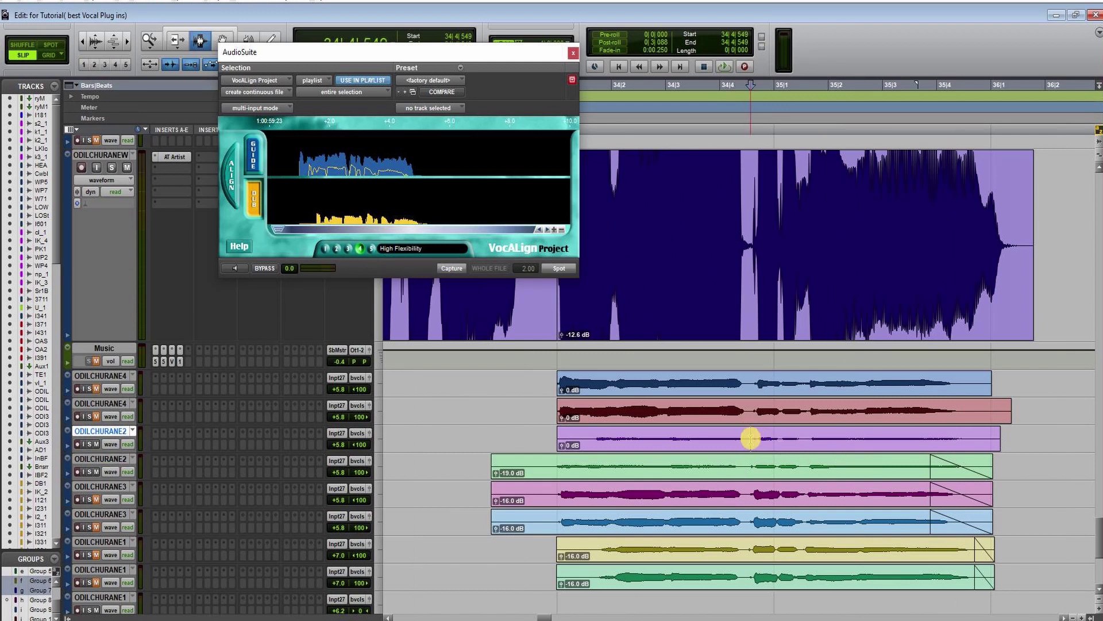
key(ctrl+z)
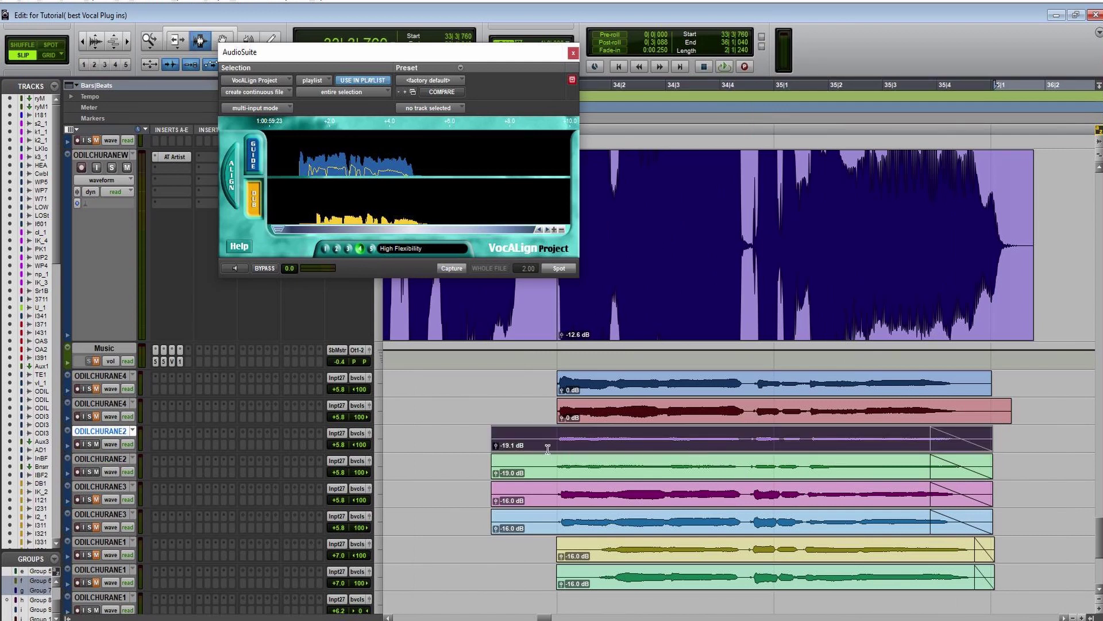
Step: Trim the starts of the ODILCHURANE2 and ODILCHURANE3 clips to about the beginning of bar 34
click(554, 437)
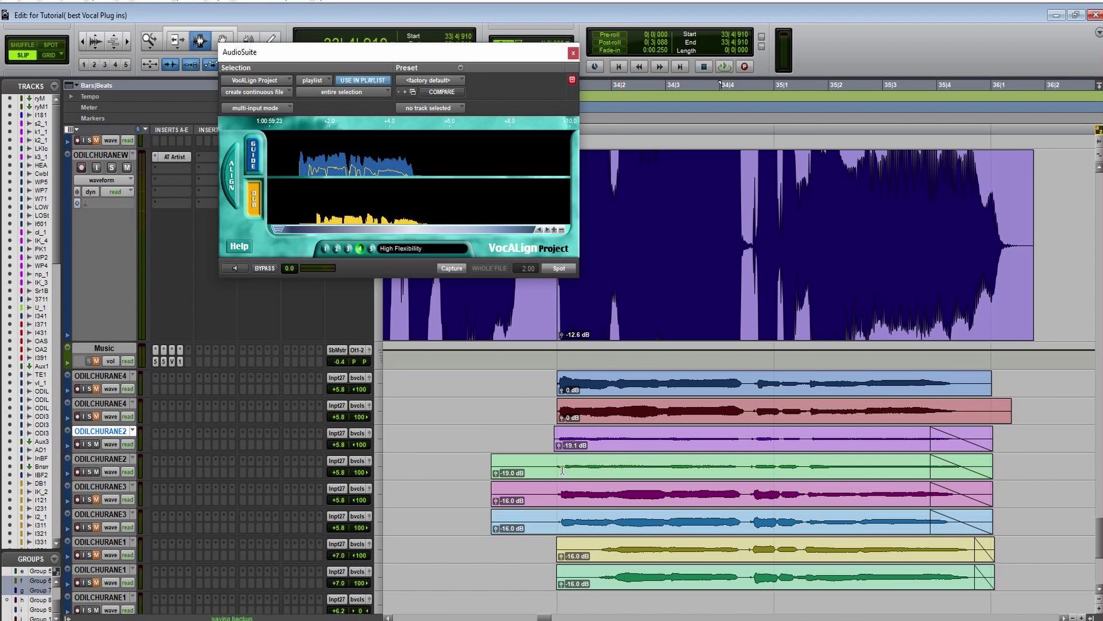
click(557, 464)
click(557, 495)
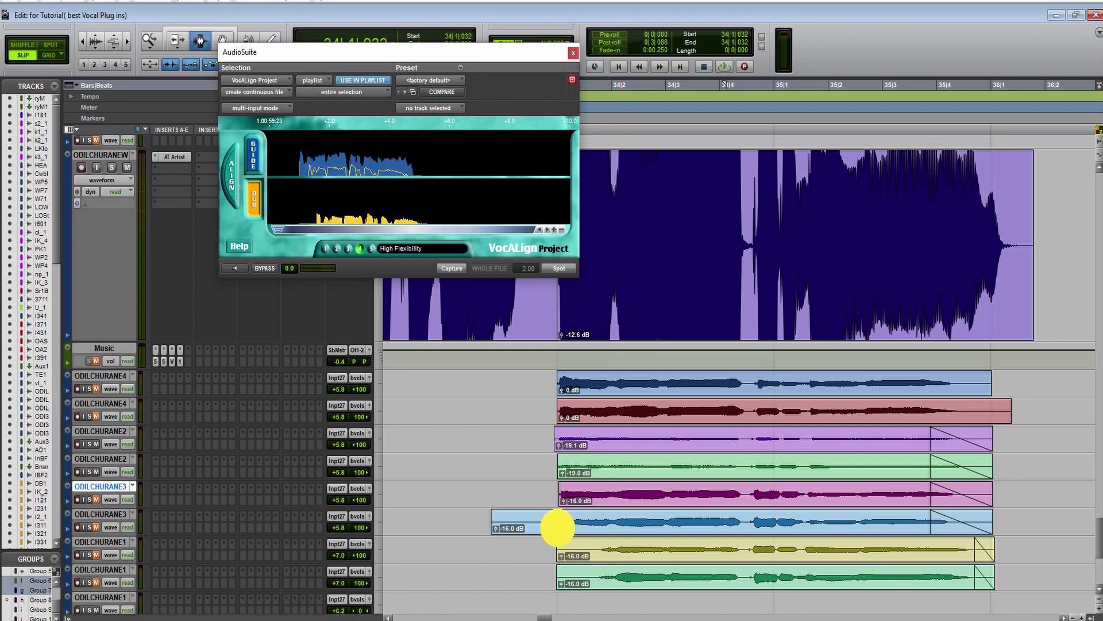
click(561, 522)
Step: Align the trimmed first ODILCHURANE2 clip to the captured guide with VocALign
double_click(649, 435)
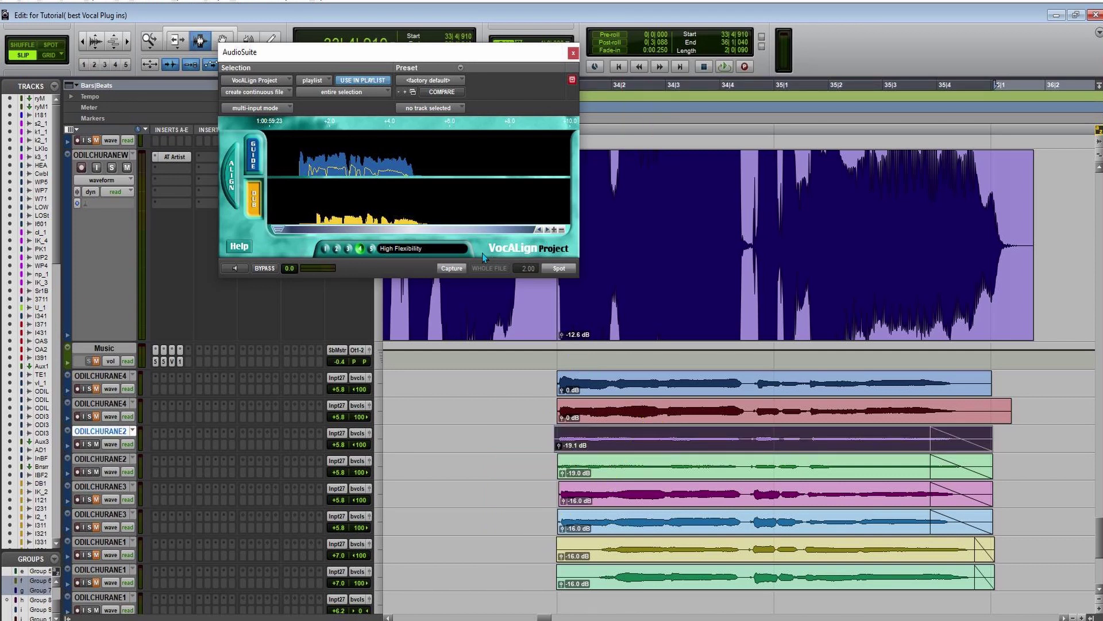
click(460, 270)
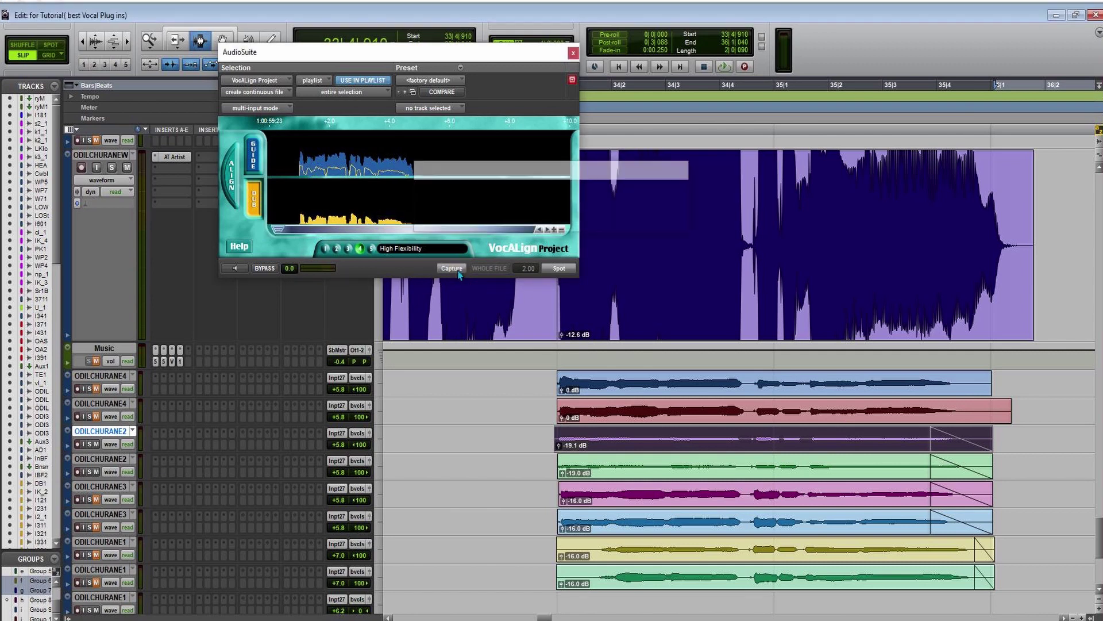
click(560, 268)
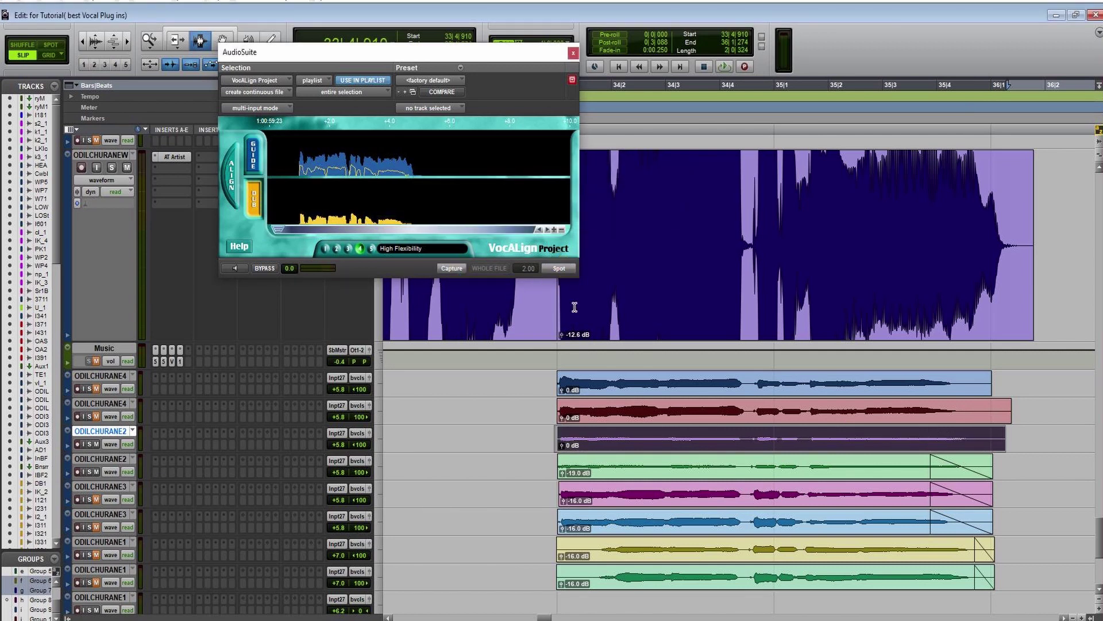
Step: Align the second ODILCHURANE2 clip to the captured guide and play back the result from bar 34
double_click(618, 466)
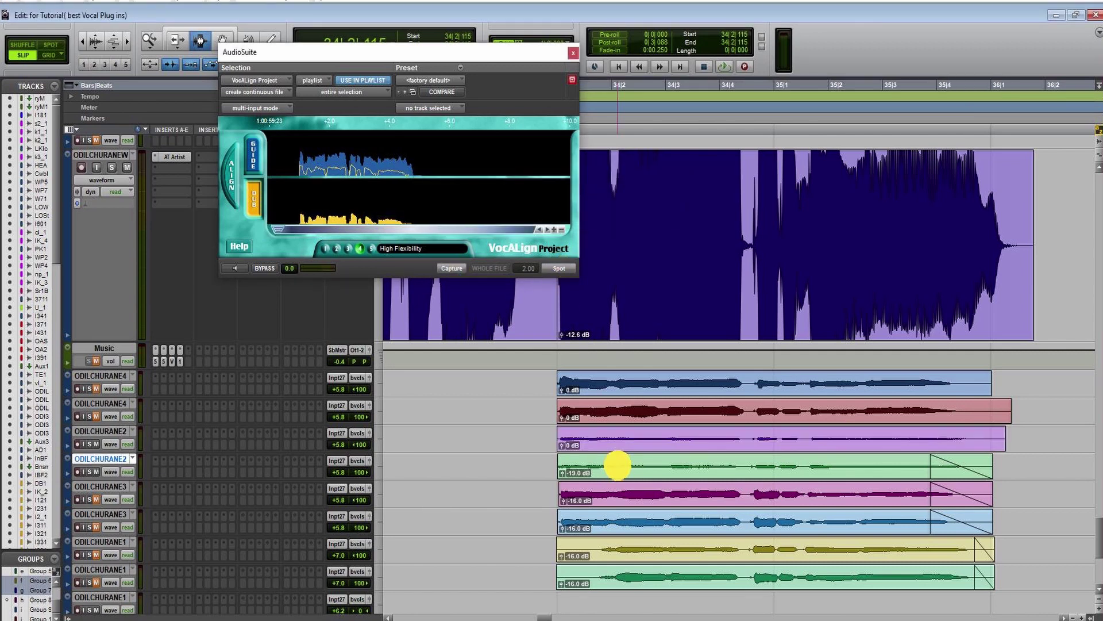
click(452, 268)
click(559, 268)
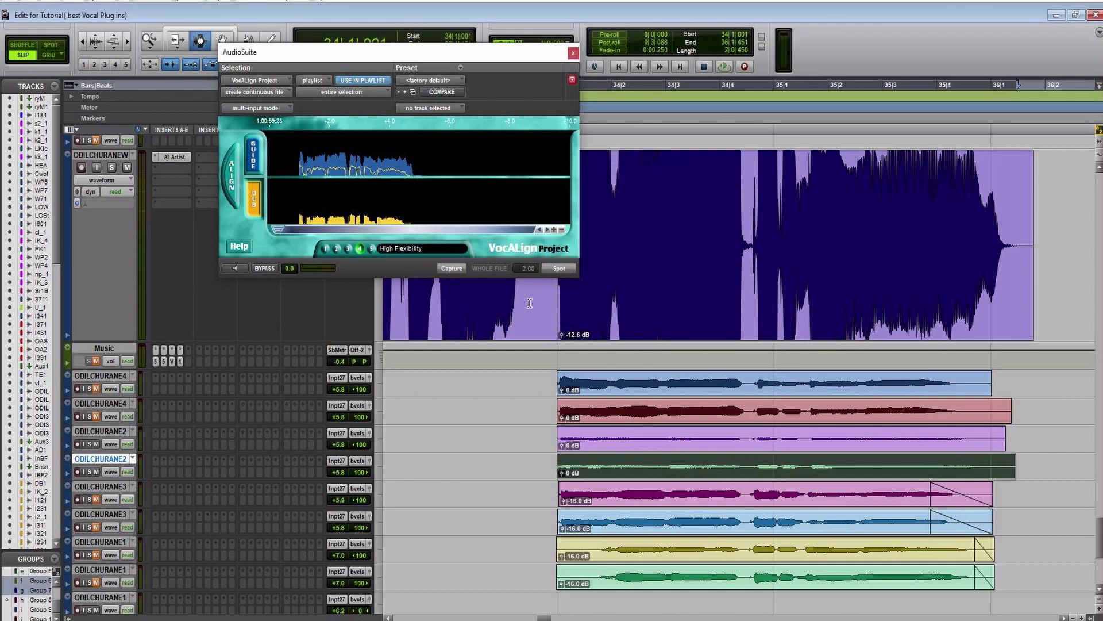
key(space)
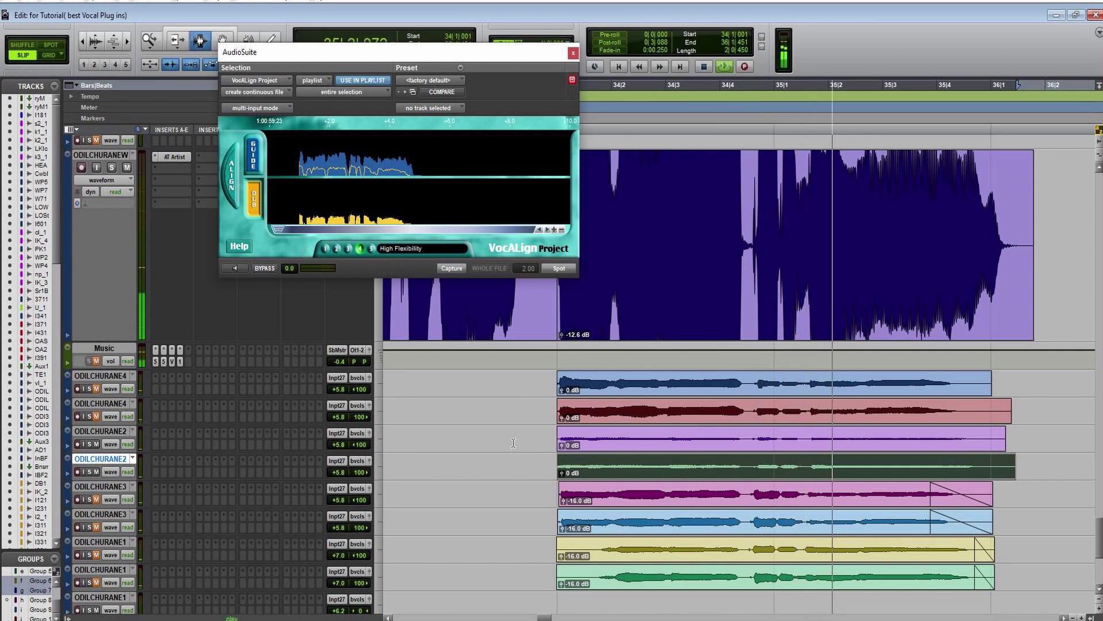
click(848, 354)
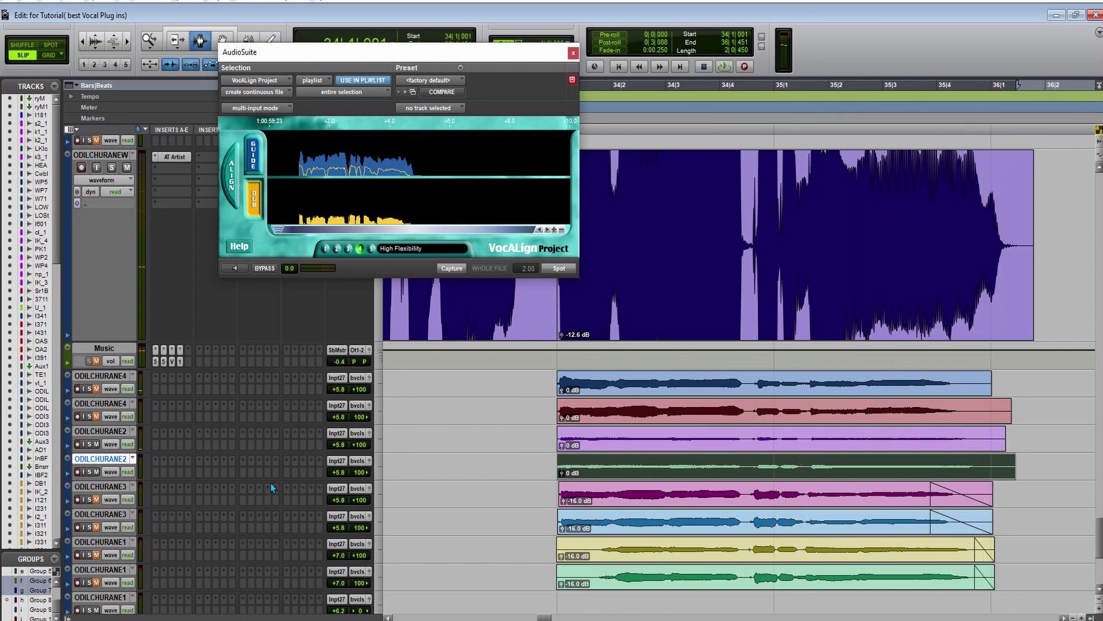
Step: Mute both ODILCHURANE2 tracks and unmute both ODILCHURANE3 tracks
click(97, 472)
click(96, 444)
click(93, 501)
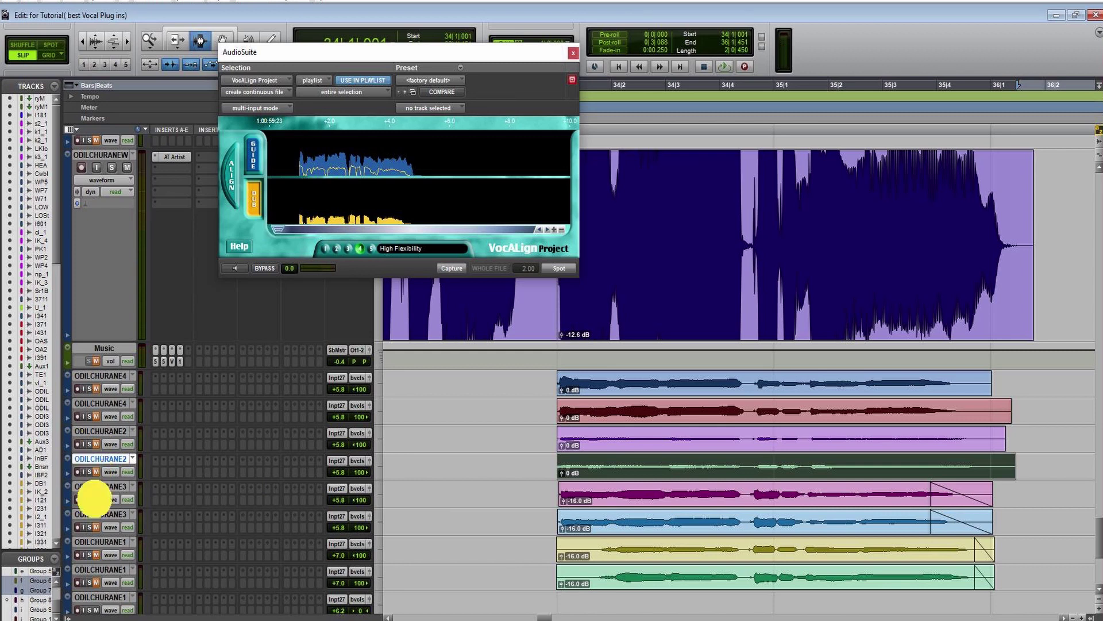
click(96, 527)
Step: Play back the unaligned ODILCHURANE3 clips against the lead vocal from the start of bar 34
click(560, 500)
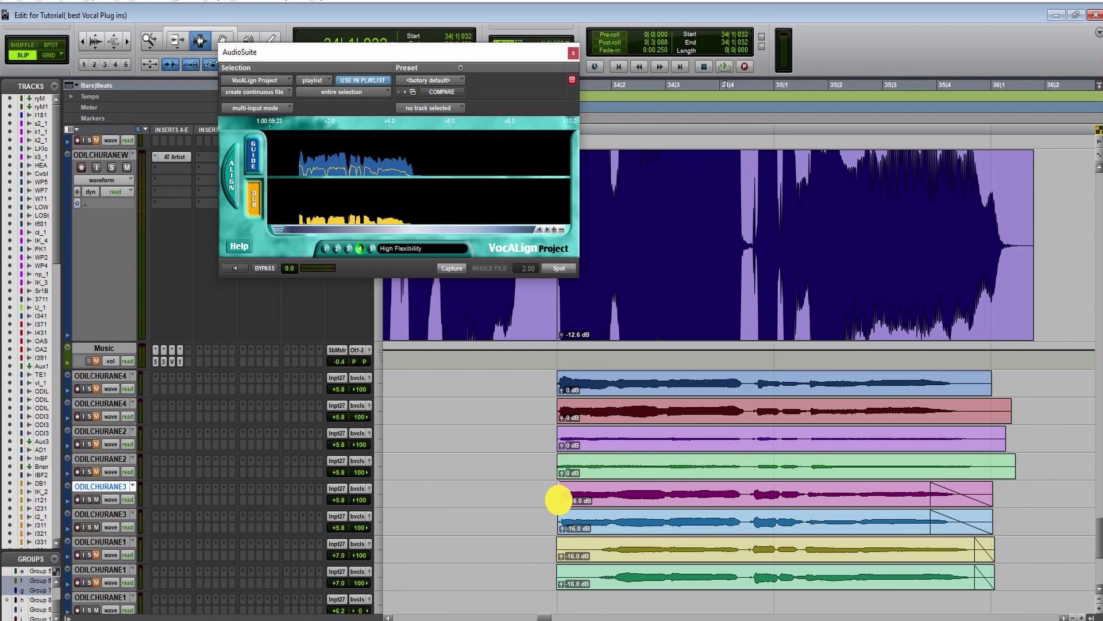
key(space)
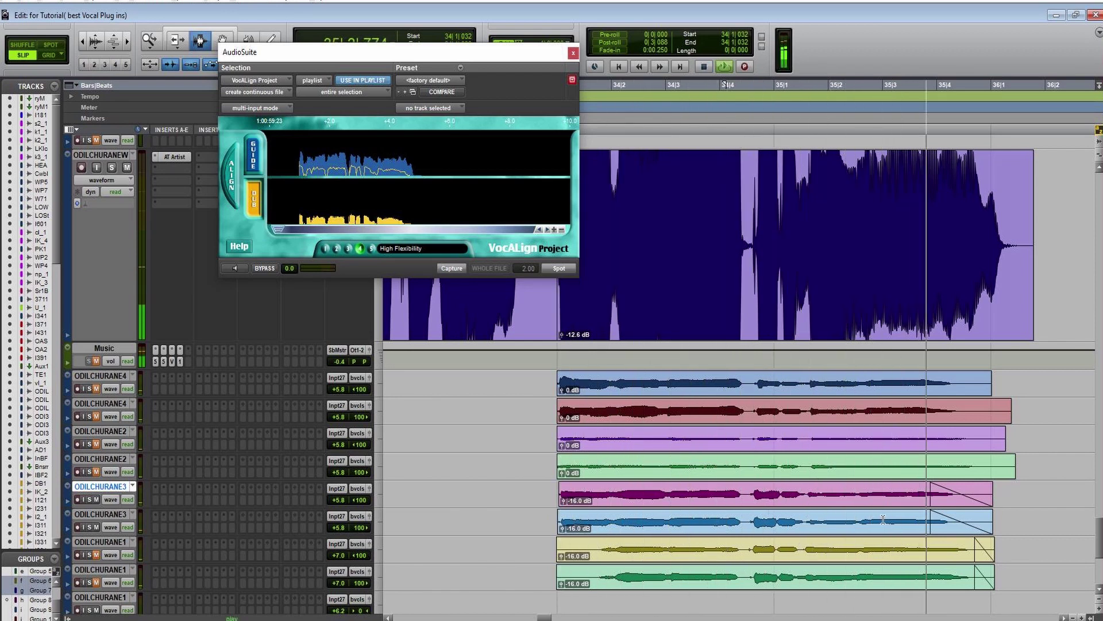
key(space)
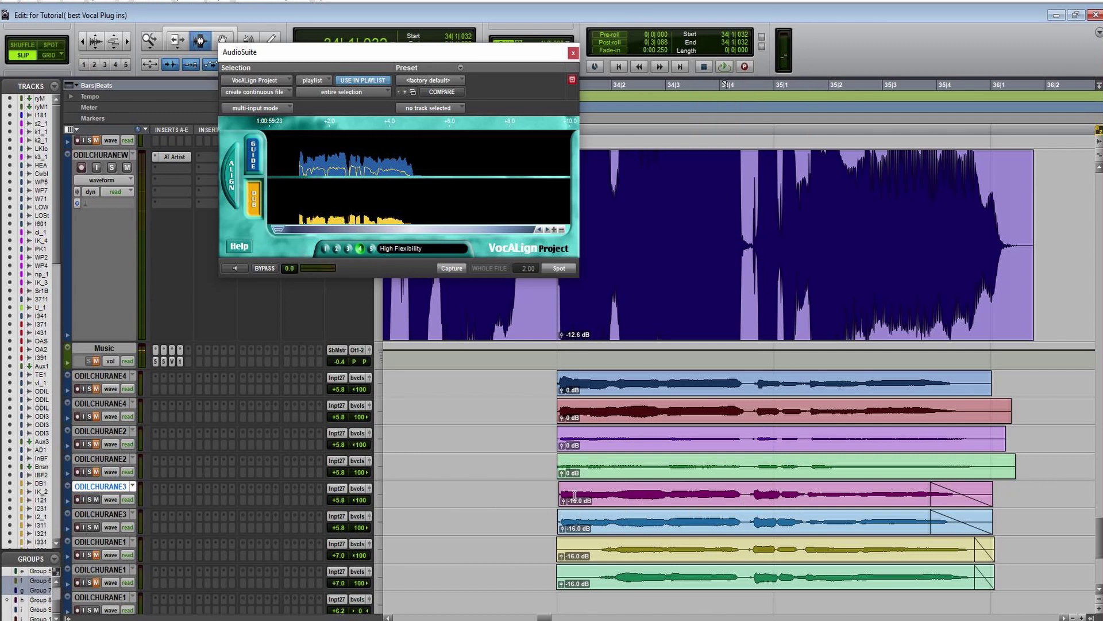
Step: Align the whole first ODILCHURANE3 clip to the captured guide and play back from just before 34|2
drag(557, 489, 995, 488)
click(452, 268)
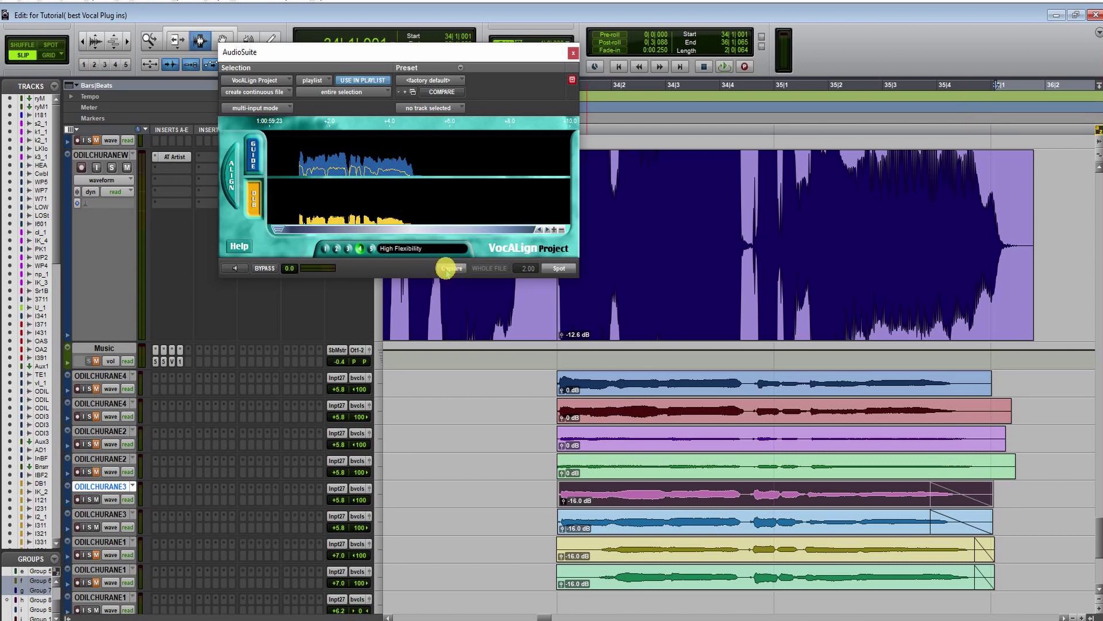
click(560, 268)
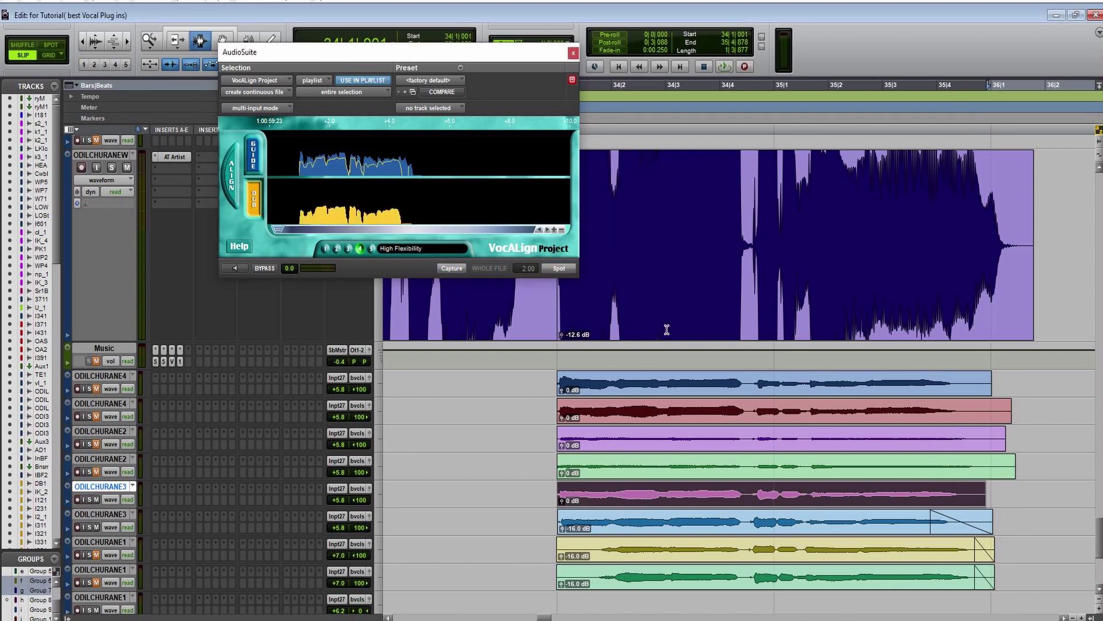
click(606, 487)
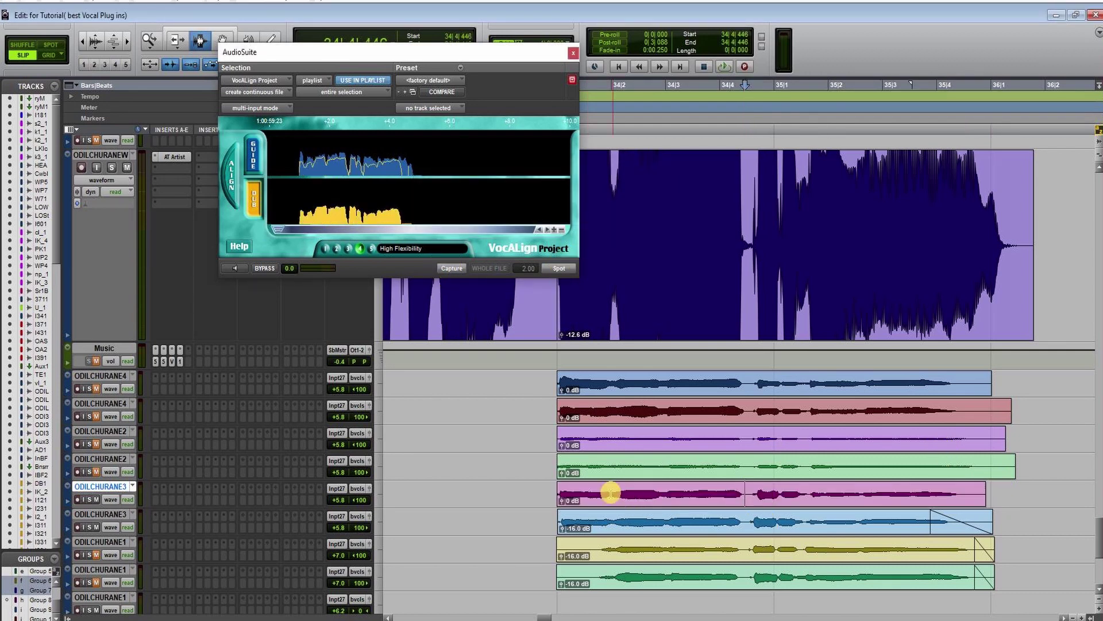
key(space)
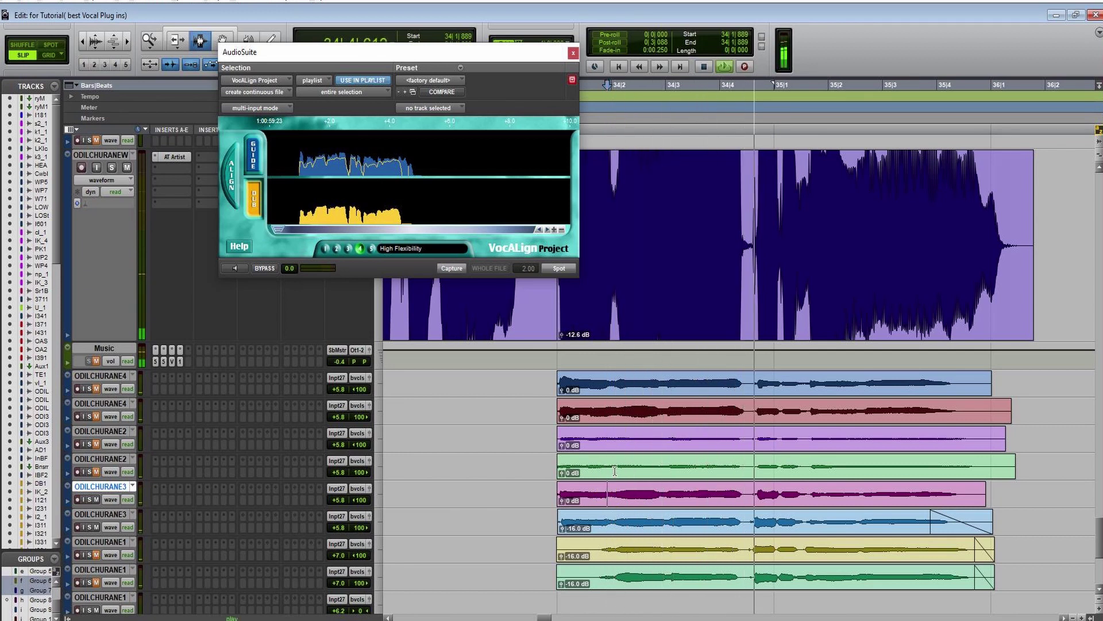
Step: Align the second ODILCHURANE3 clip to the captured guide and place the playback cursor shortly before bar 34
click(746, 520)
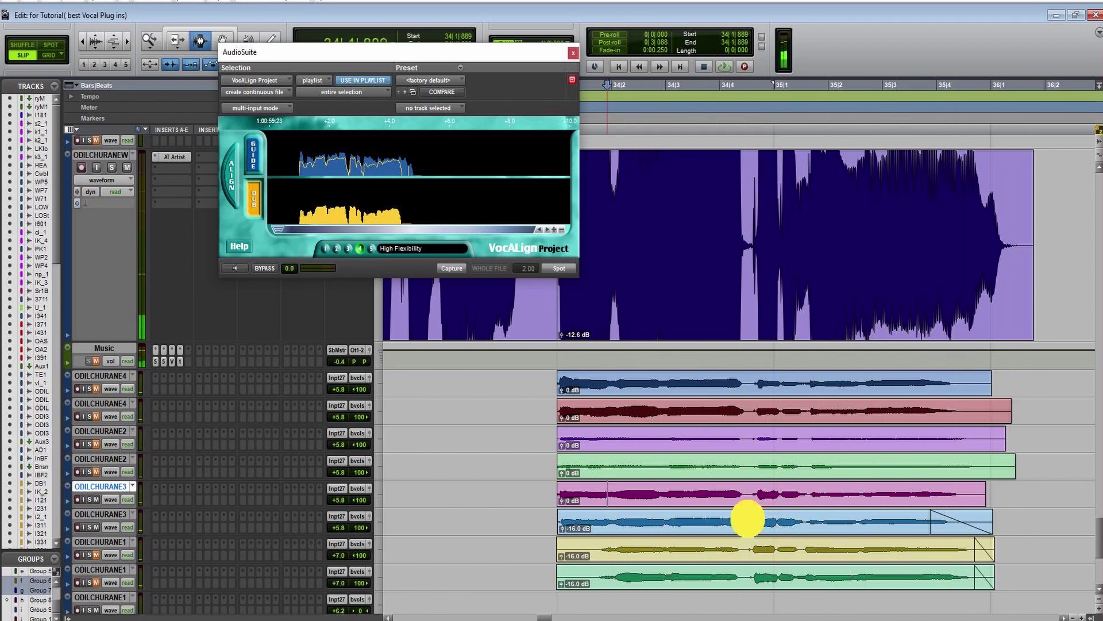
click(448, 269)
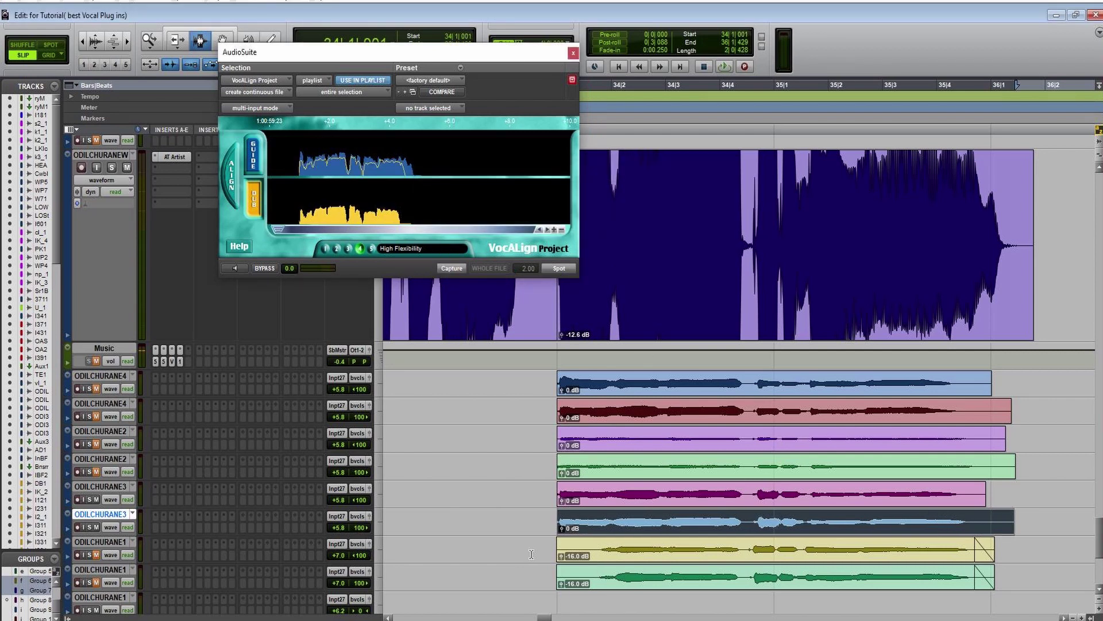
click(526, 525)
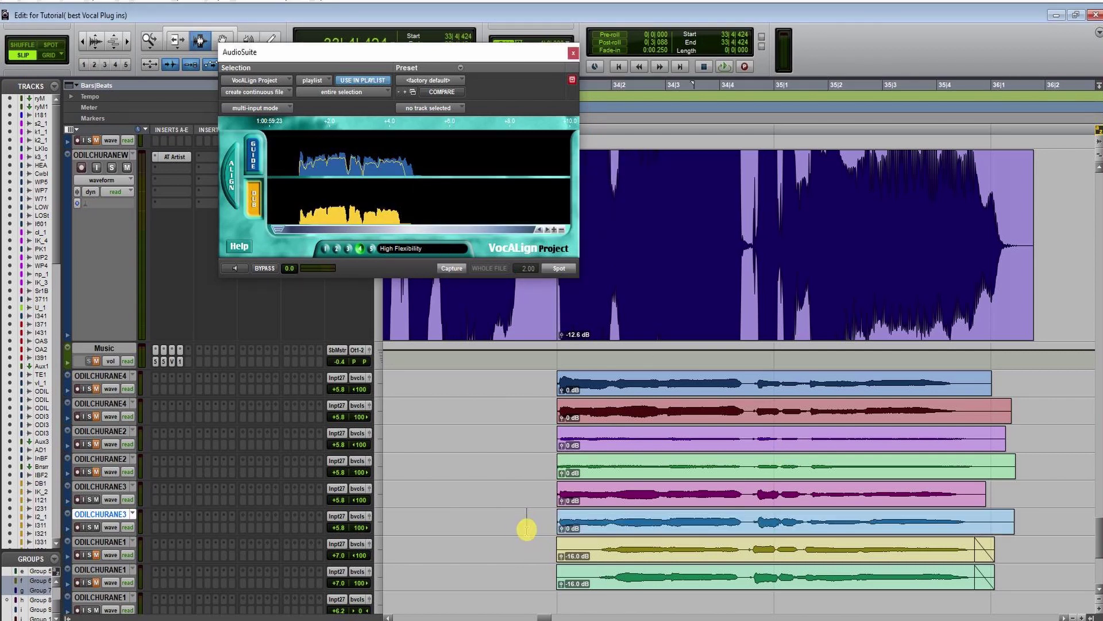
Step: Unmute both ODILCHURANE2 tracks and both ODILCHURANE4 tracks
click(96, 472)
click(95, 445)
click(96, 416)
click(96, 389)
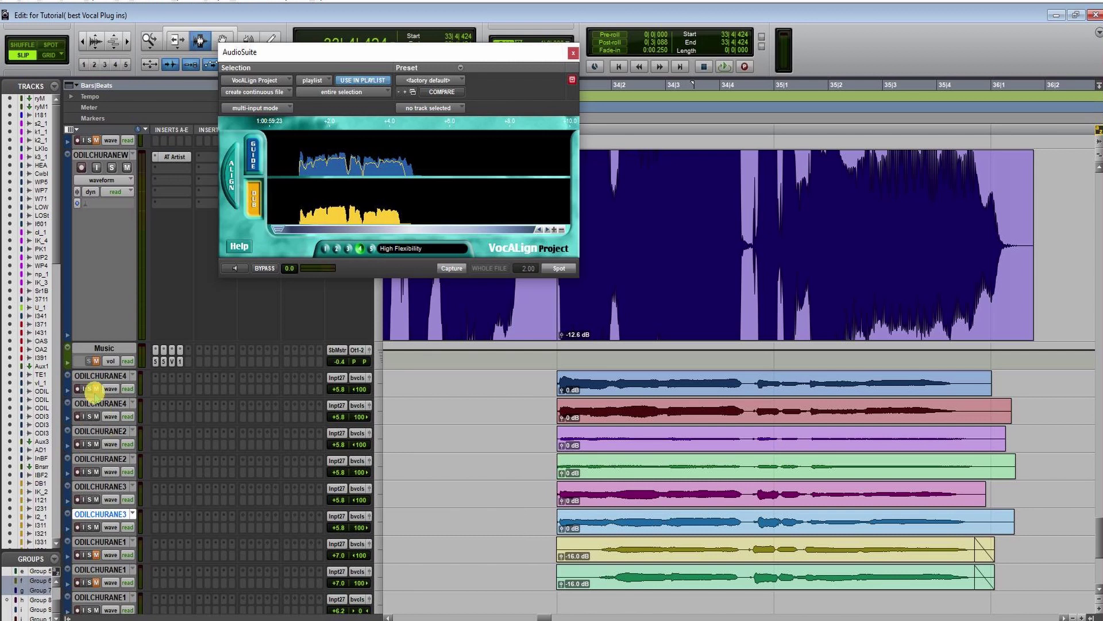
Step: Play back the aligned ODILCHURANE4, ODILCHURANE2 and ODILCHURANE3 clips together from just before bar 34
click(556, 391)
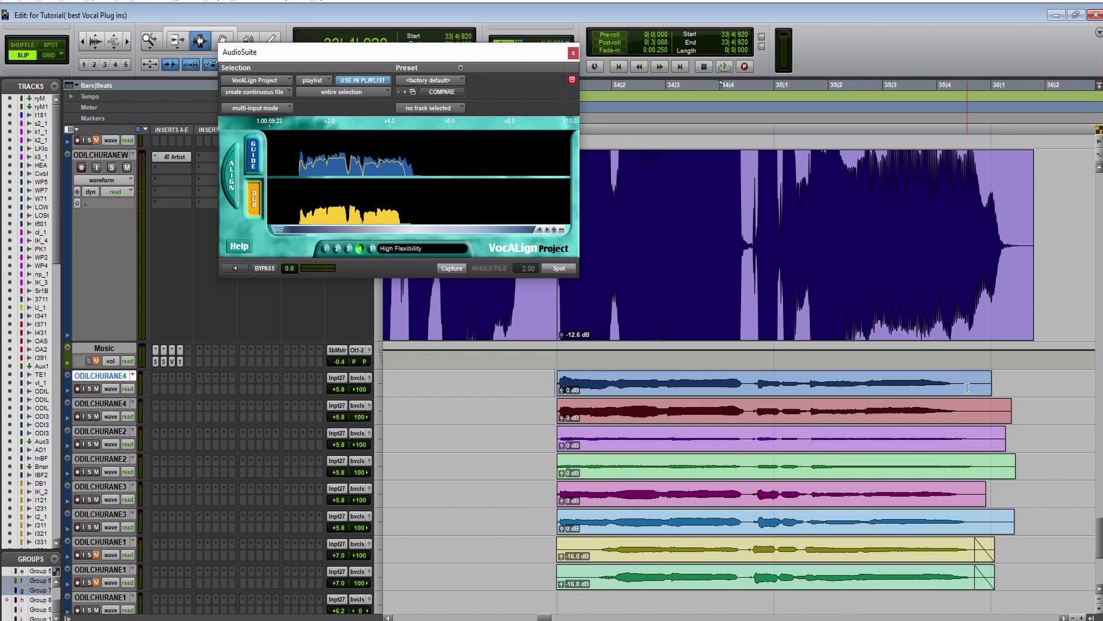
key(space)
key(space)
Step: Unmute the grouped pair of ODILCHURANE1 tracks, audition it with the other vocals and lower both volumes to +1.7
click(97, 555)
click(523, 496)
key(space)
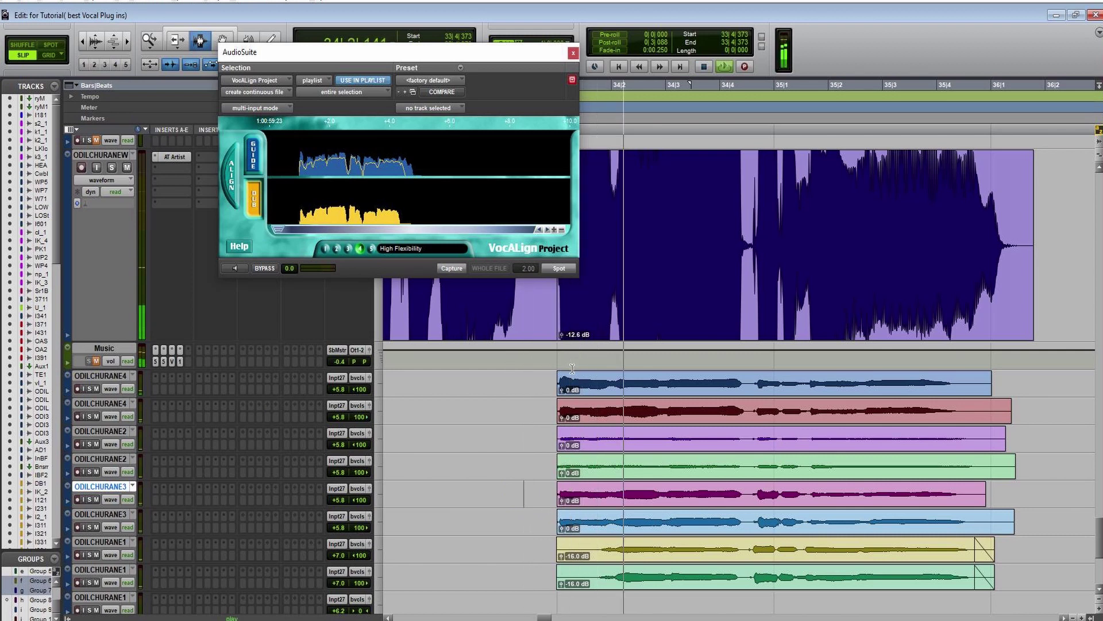
click(447, 550)
drag(337, 556, 333, 580)
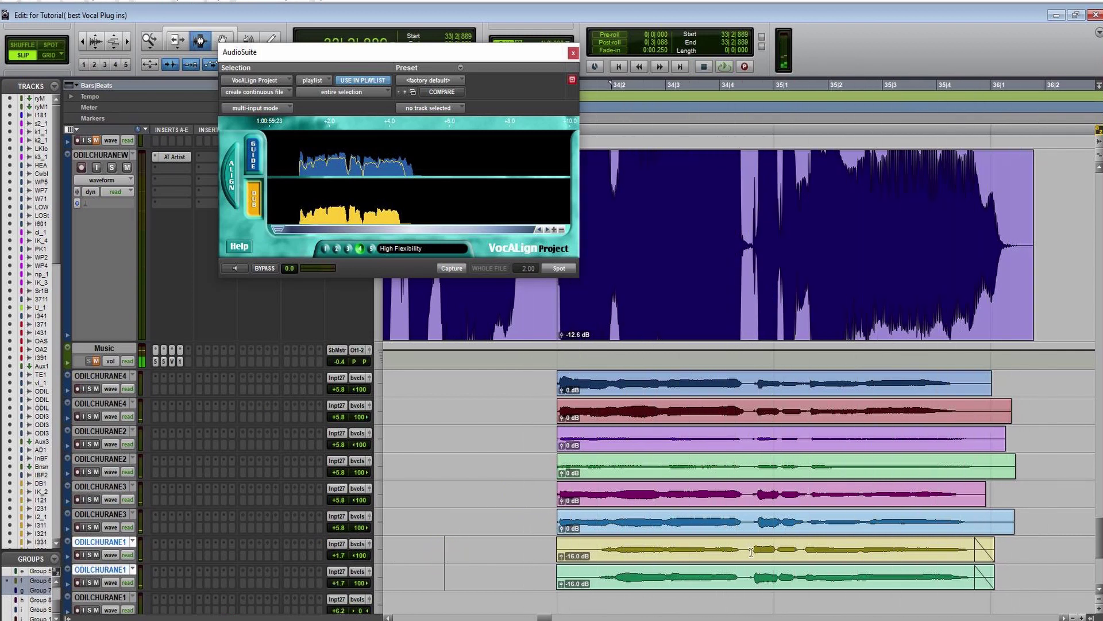
Step: Split both ODILCHURANE1 clips in the gap between phrases at 34|4|404 and select their second parts
click(742, 552)
key(ctrl+e)
click(806, 541)
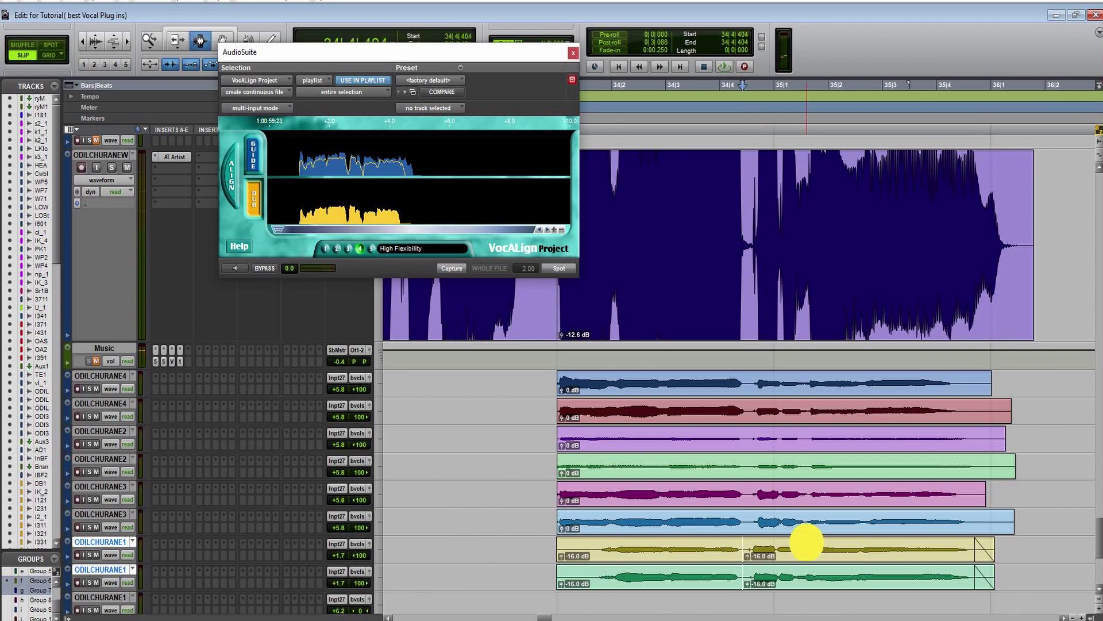
double_click(806, 541)
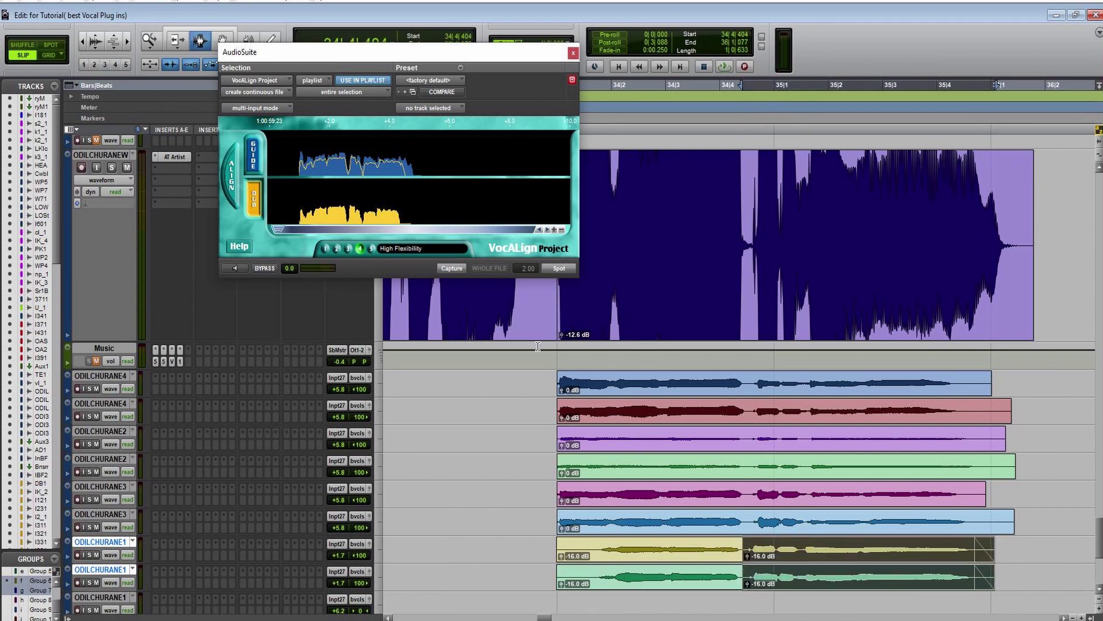
Step: Turn off the group linking the ODILCHURANE1 tracks and align both parts of the first track's clip to the captured guide
click(37, 589)
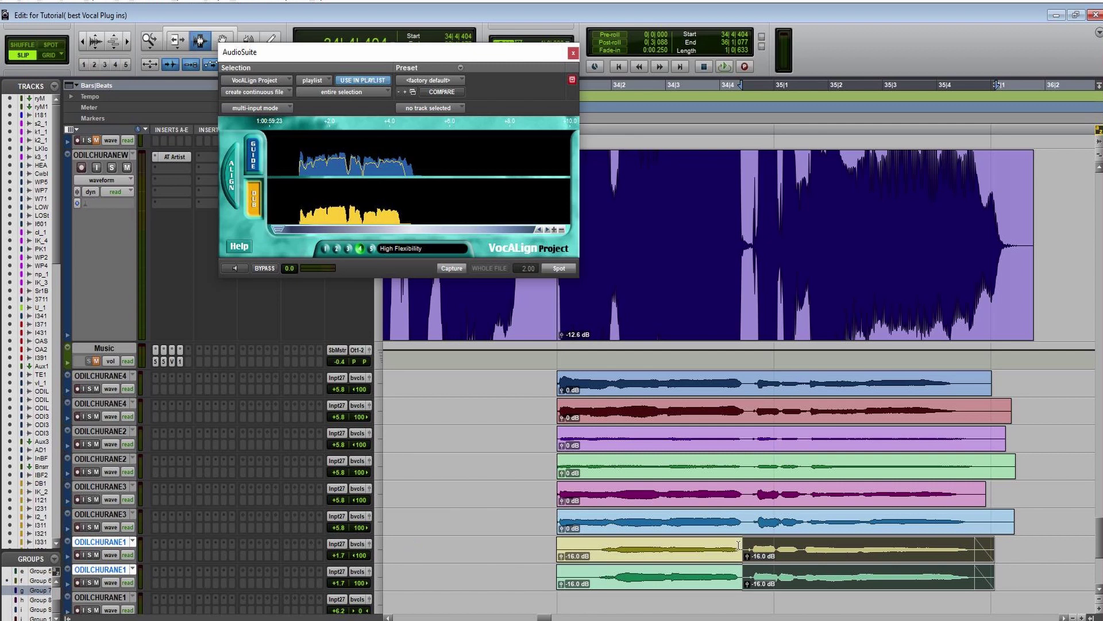
click(788, 551)
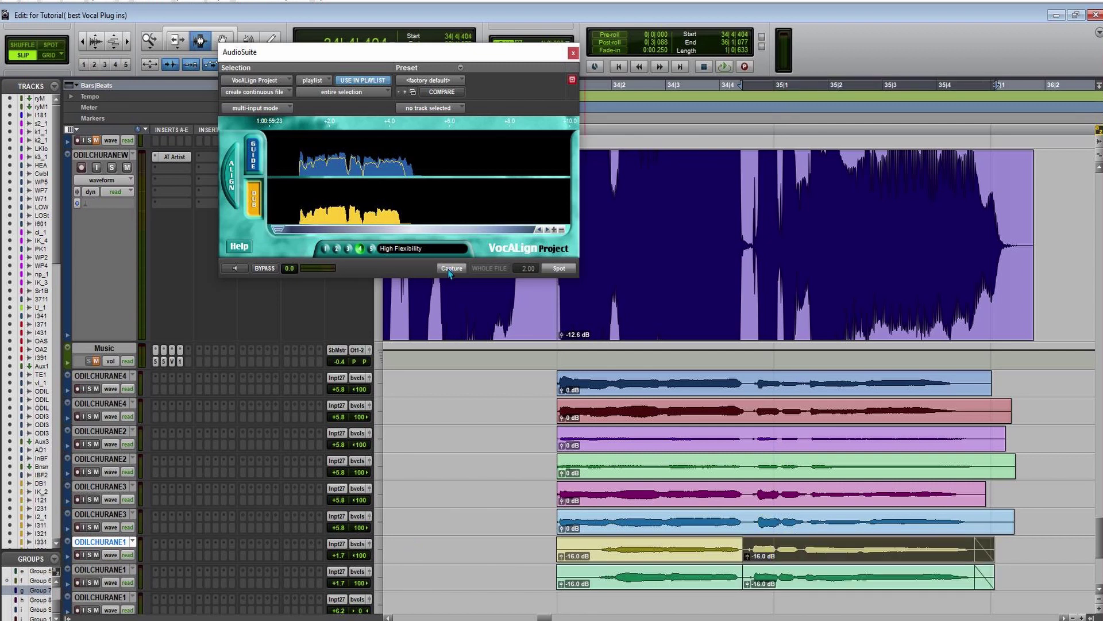
shift+click(690, 542)
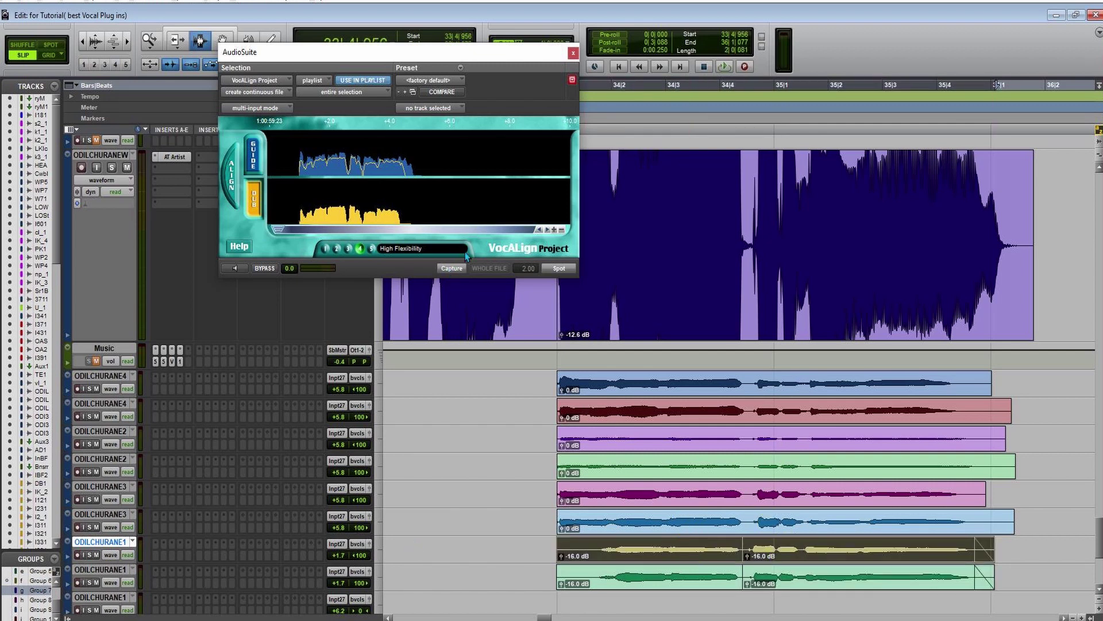
click(452, 268)
click(559, 268)
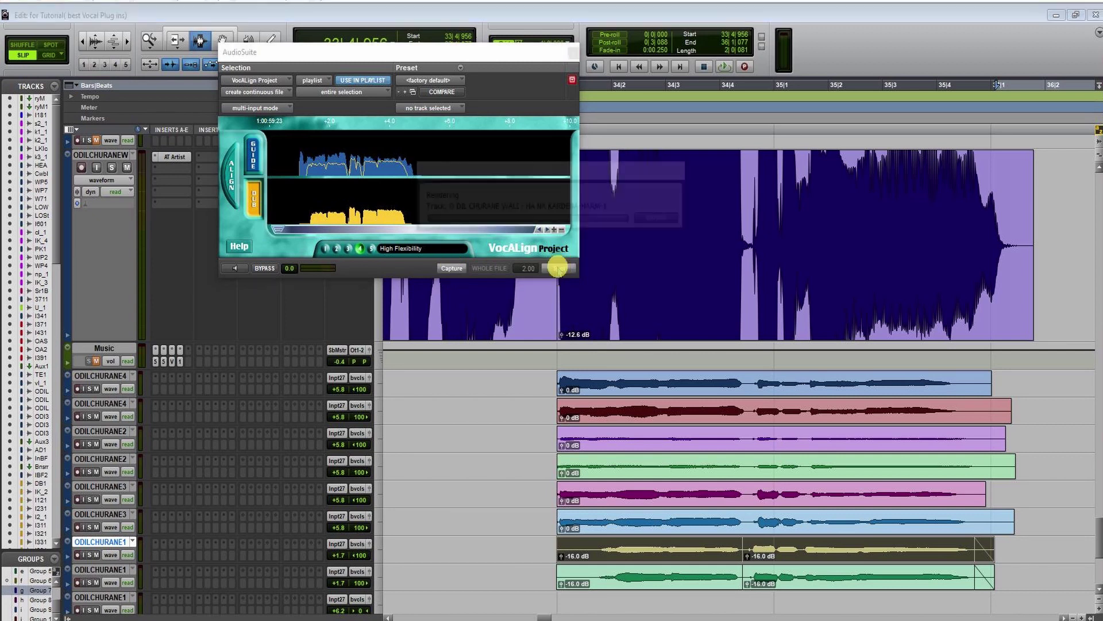
Step: Align both parts of the second ODILCHURANE1 track's clip to the captured guide
click(689, 579)
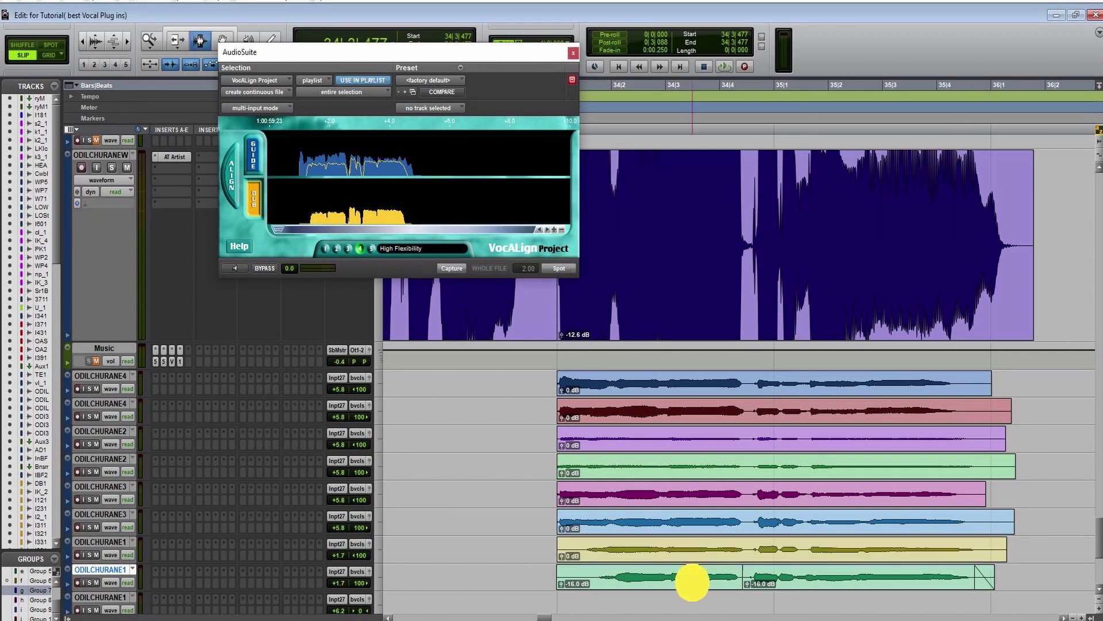
double_click(616, 582)
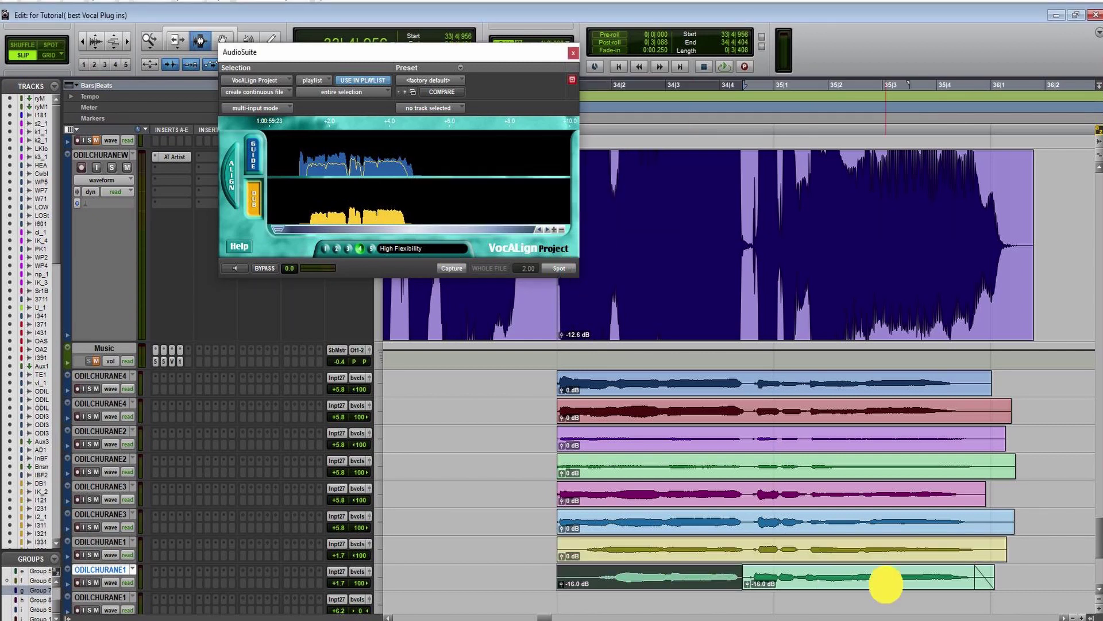
shift+double_click(883, 578)
click(459, 269)
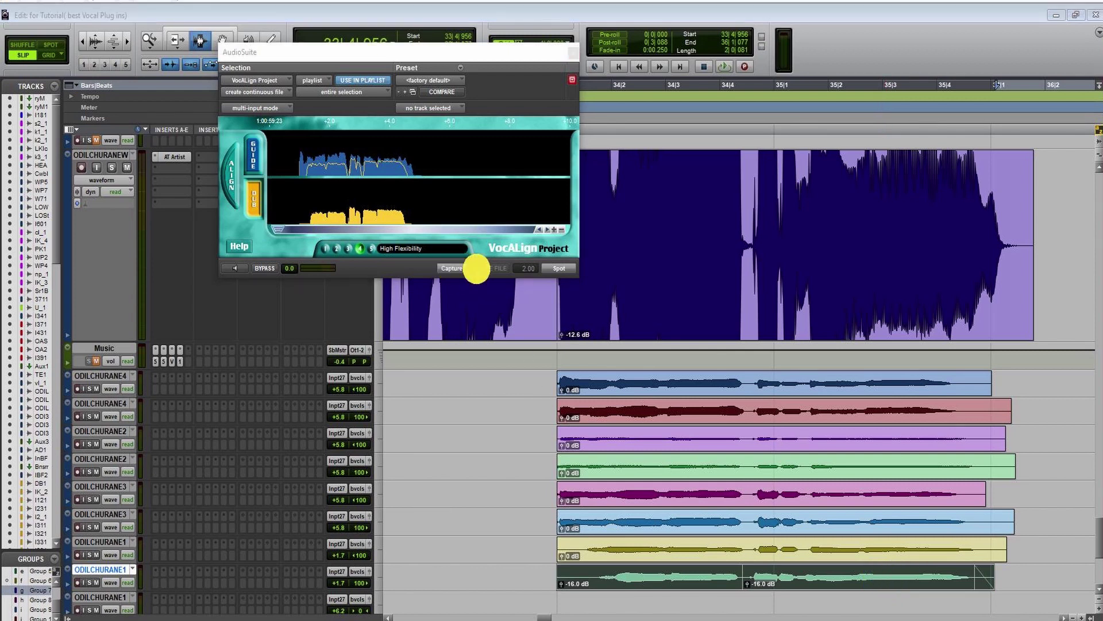
Step: Play back all the aligned backing vocals with the lead vocal from just before bar 34
click(547, 401)
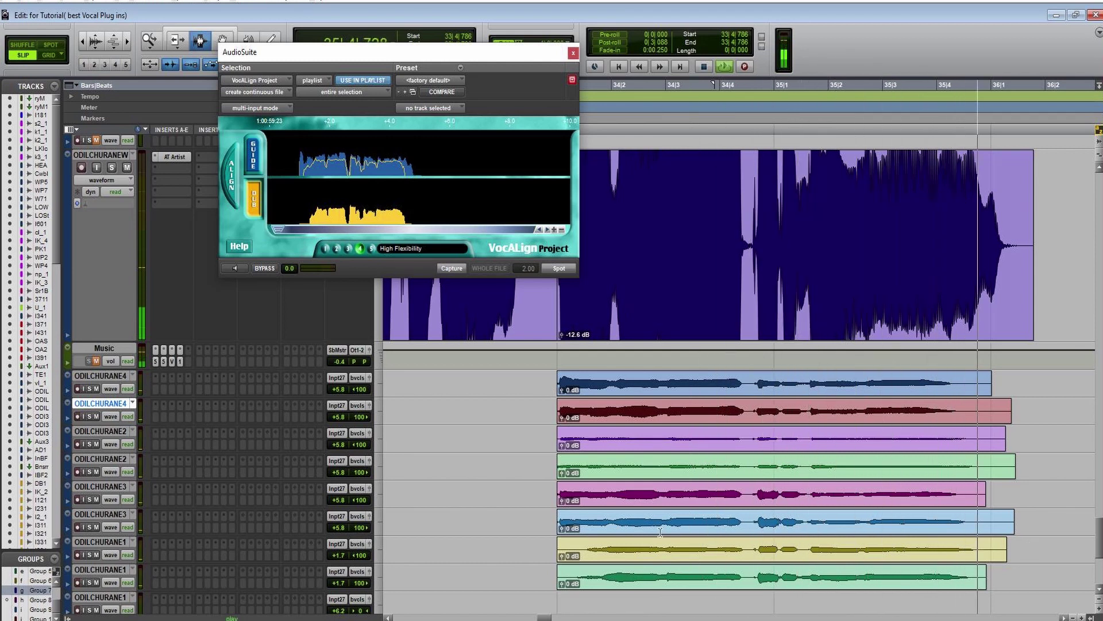
click(546, 527)
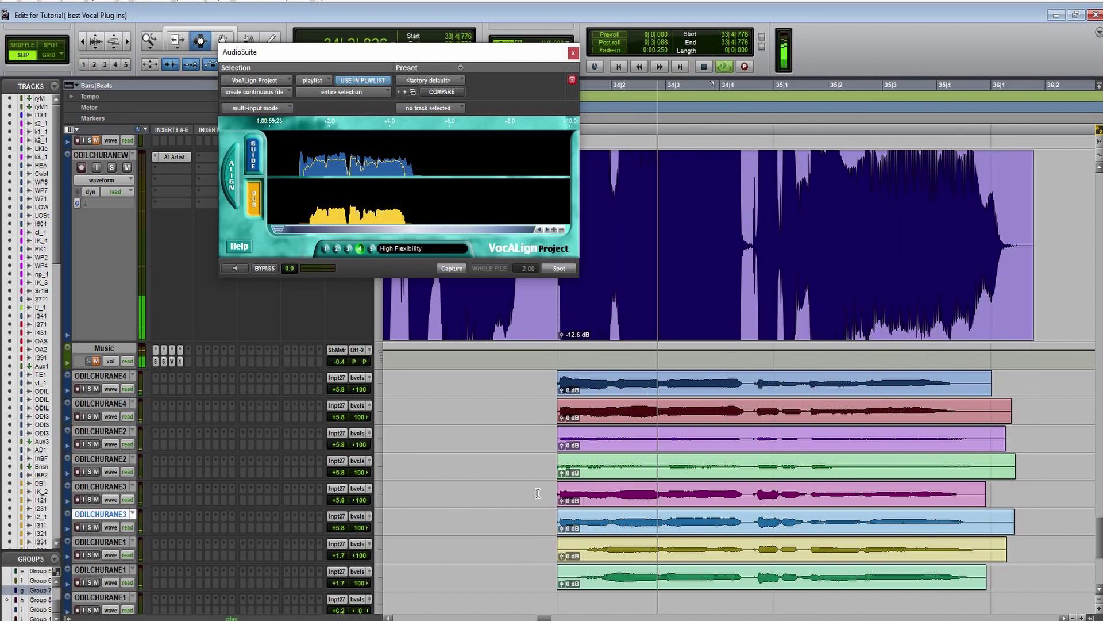
Step: Fade in the starts of both ODILCHURANE1 clips and play back all backing vocals from just before bar 34
drag(545, 545, 613, 578)
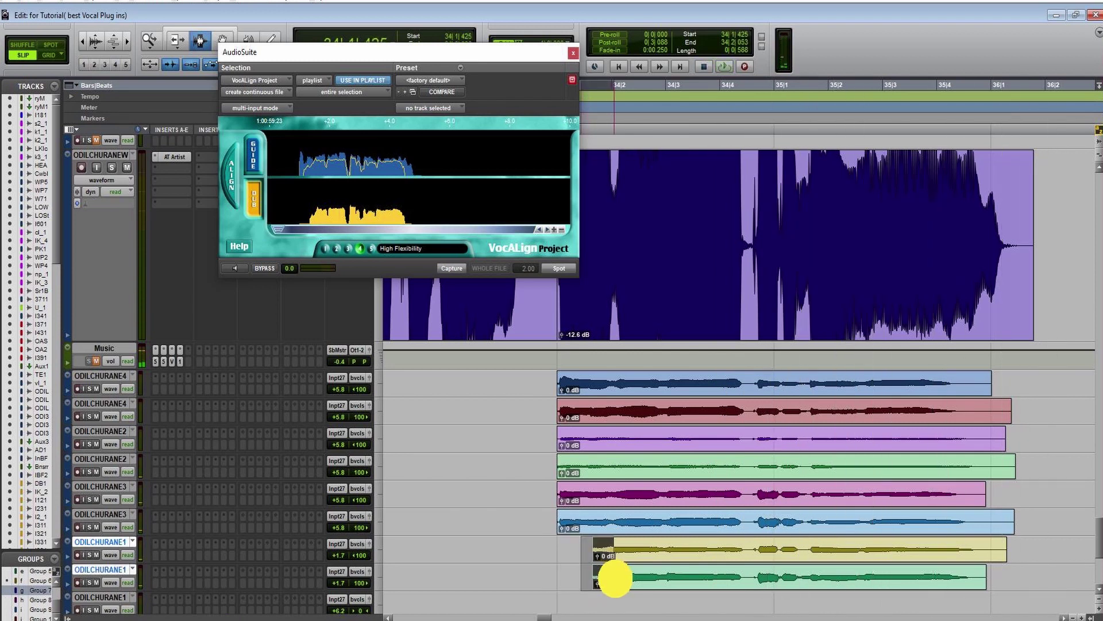
key(ctrl+f)
click(511, 523)
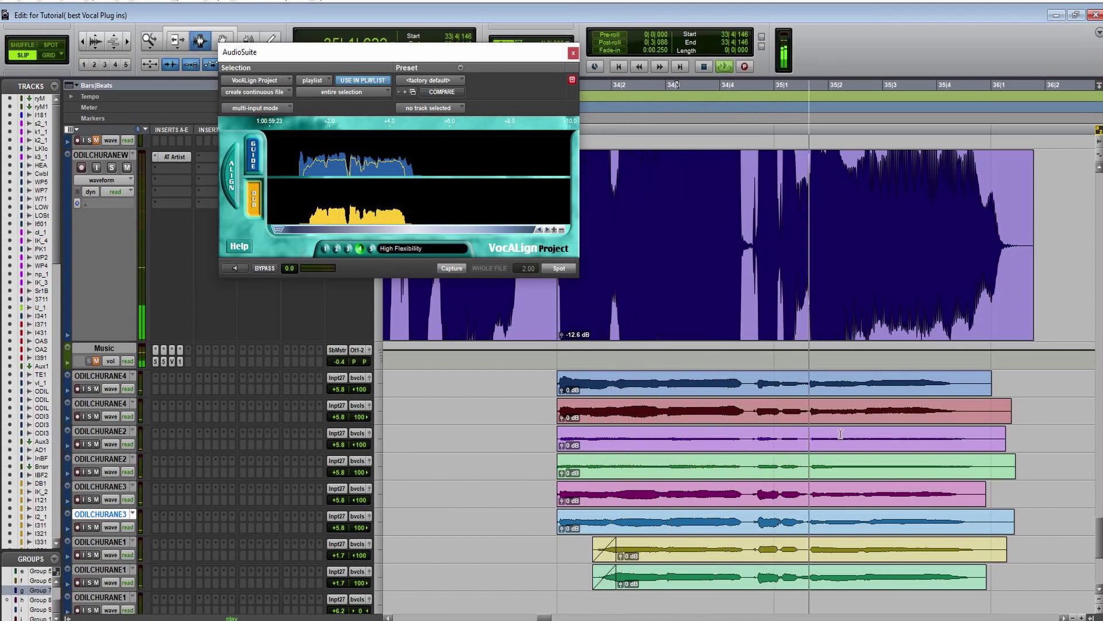
Step: Trim the ends of all eight backing vocal clips at 35|4|508, fade them out, and place the cursor at 33|4|662
drag(967, 383, 1082, 572)
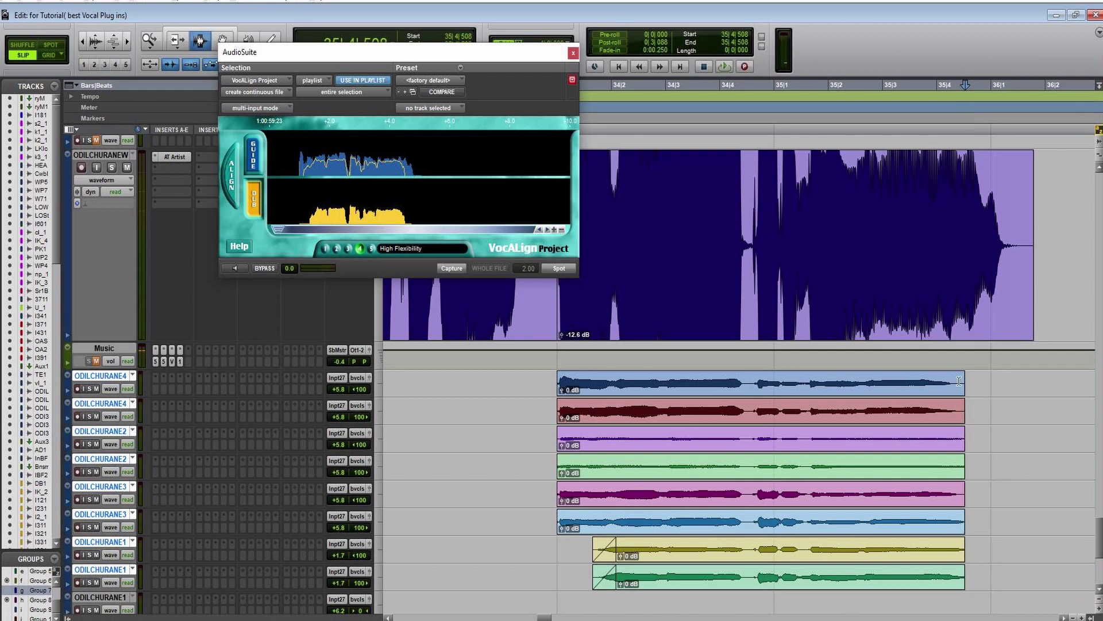
drag(961, 378, 1005, 582)
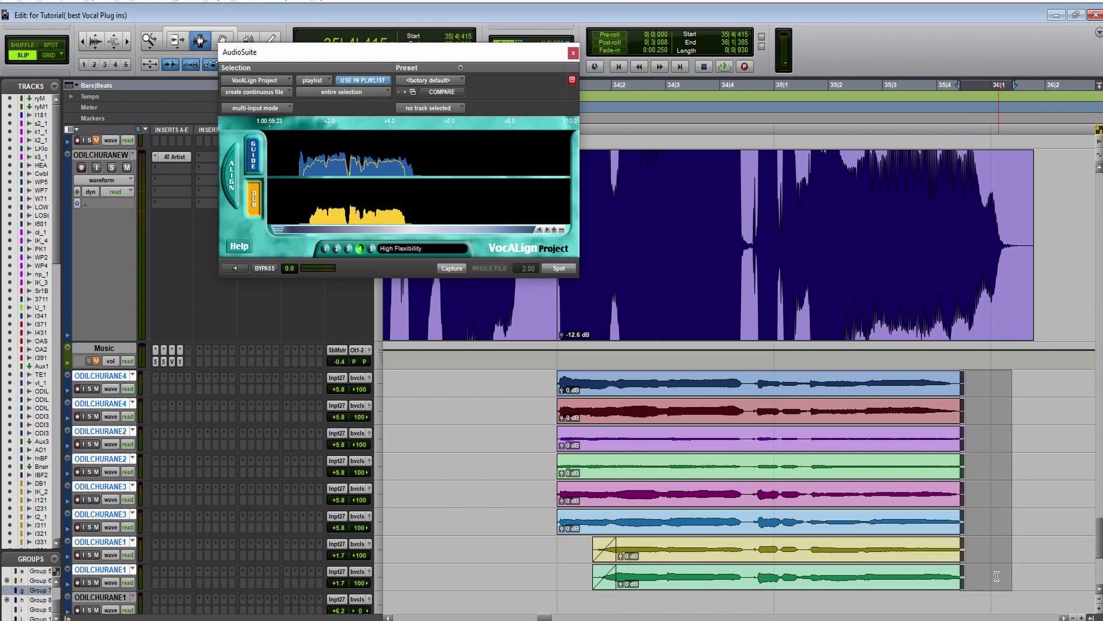
scroll(1026, 488, down, 1)
click(539, 389)
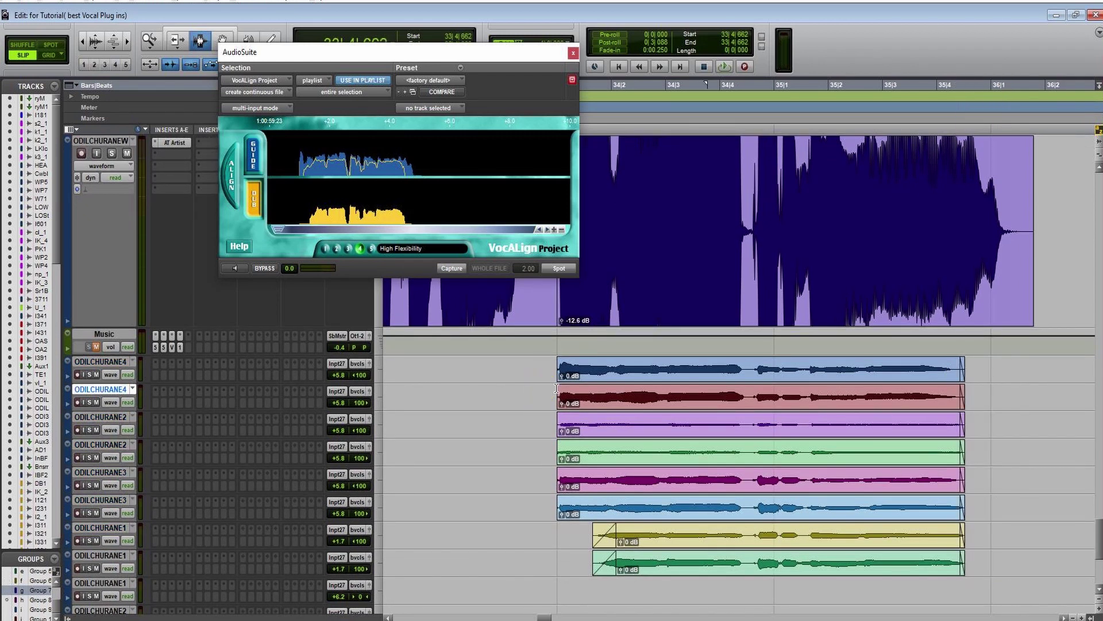
Step: Find the Aux 2 backing vocal bus and examine the settings of its Auto-Tune EFX+ insert
scroll(556, 389, down, 5)
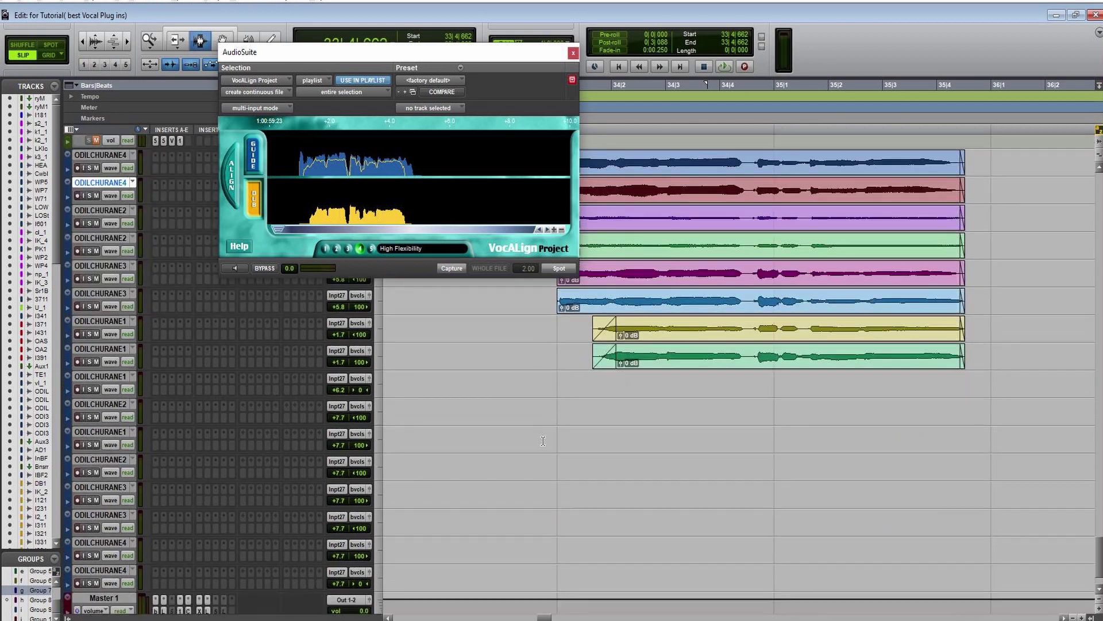
scroll(546, 425, up, 8)
scroll(543, 441, down, 10)
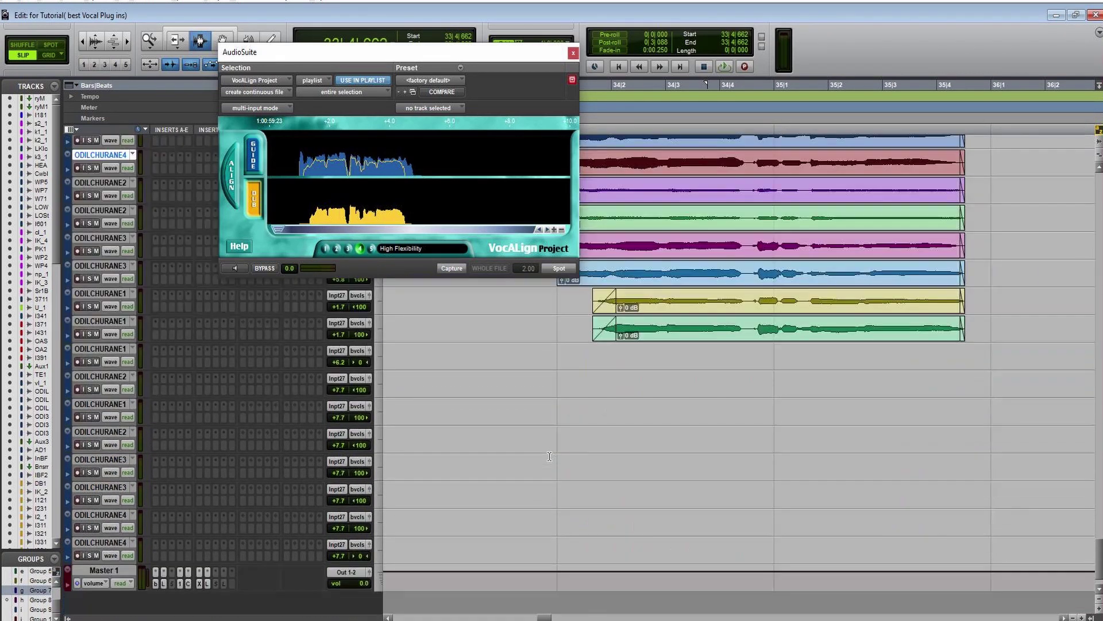
scroll(550, 463, up, 12)
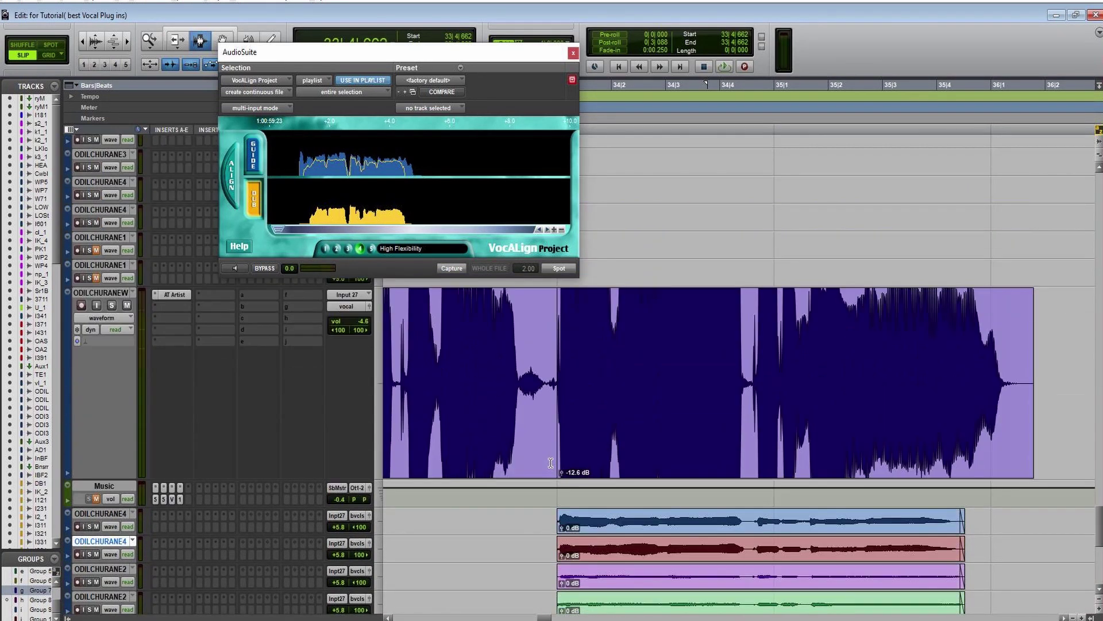
scroll(551, 463, up, 6)
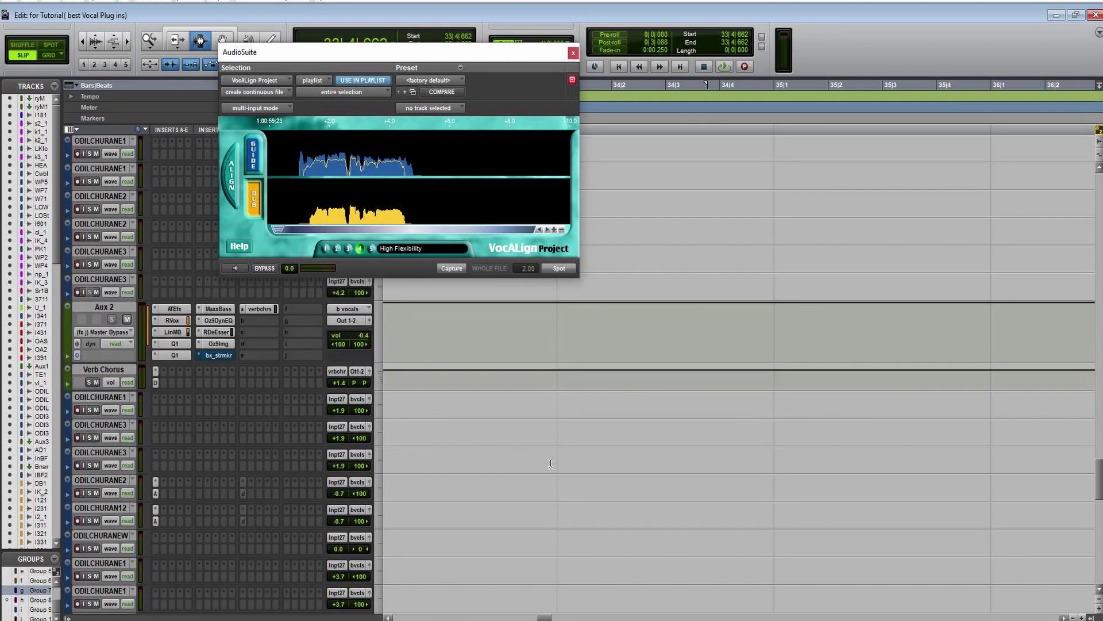
click(175, 309)
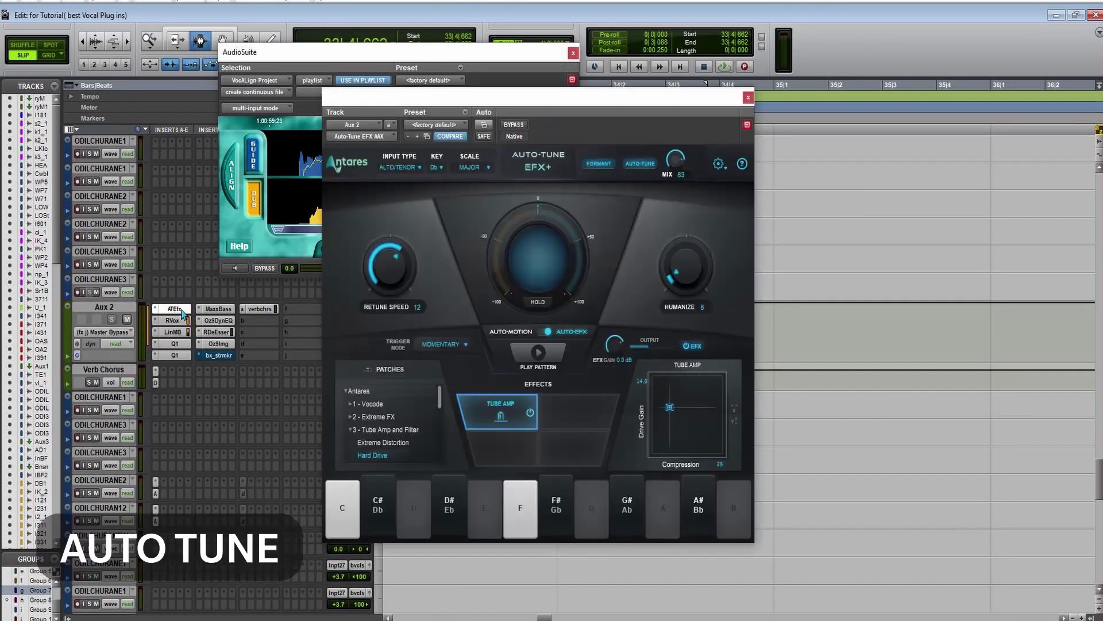
click(175, 308)
Step: Set the compression in the RVox insert on Aux 2 to -18.5 while listening to the backing vocals
click(182, 322)
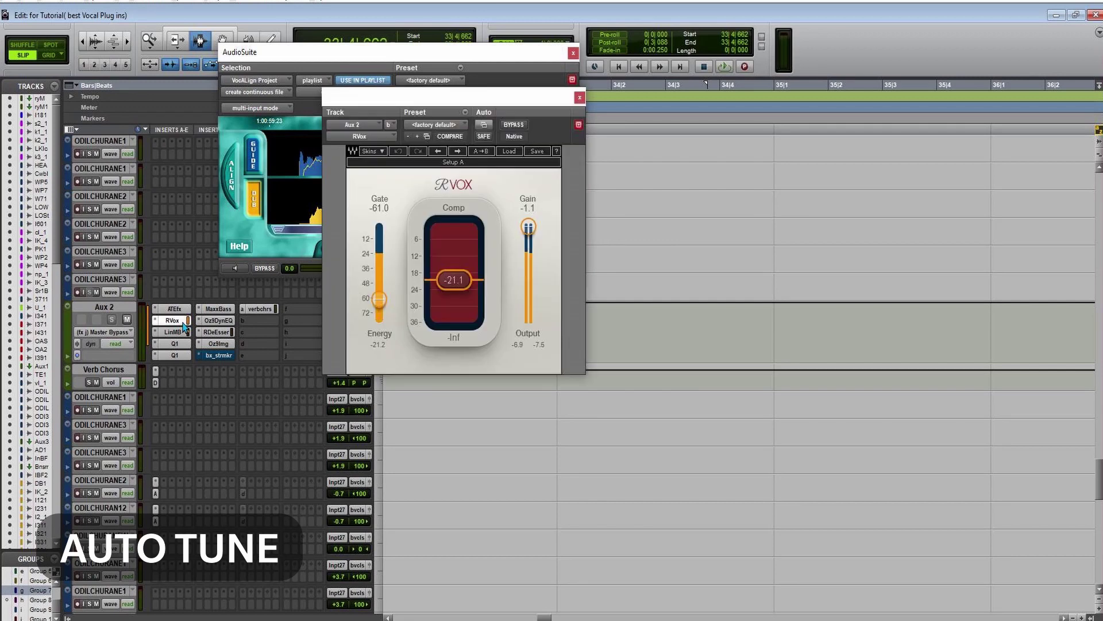
key(space)
drag(450, 287, 450, 280)
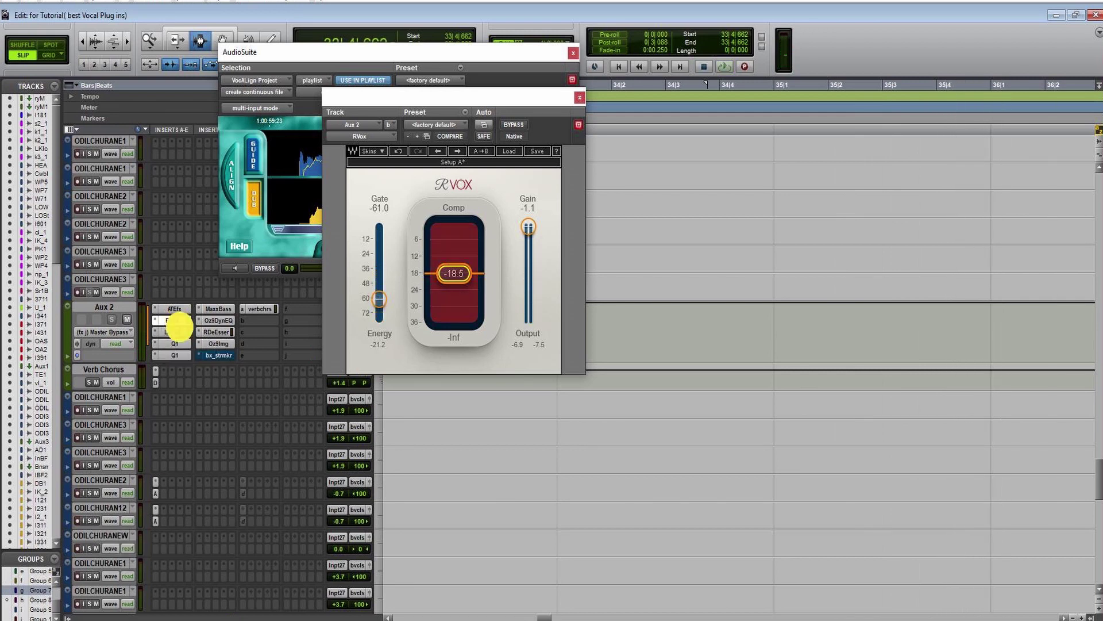
Step: Examine the Linear Phase Multiband and both Q1 equalizer inserts on Aux 2
click(177, 331)
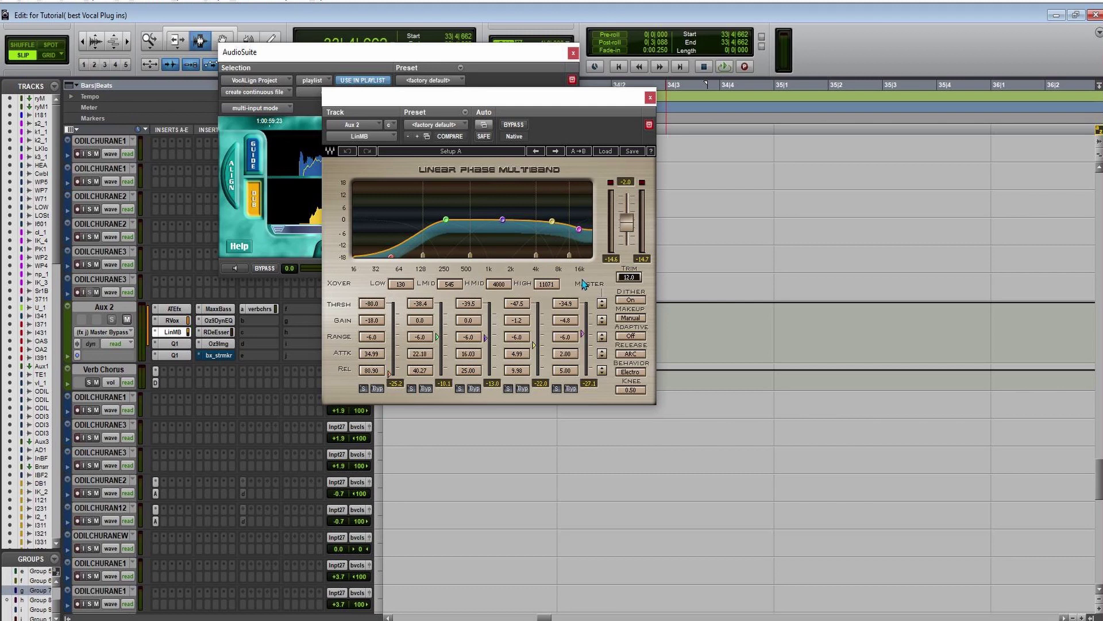
click(187, 345)
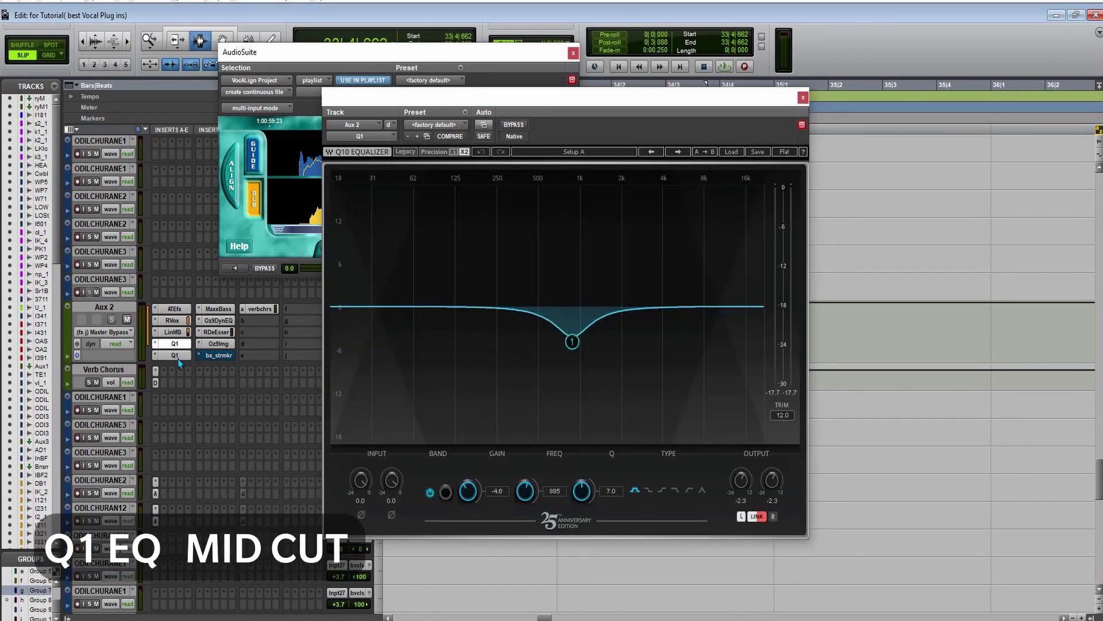
click(178, 357)
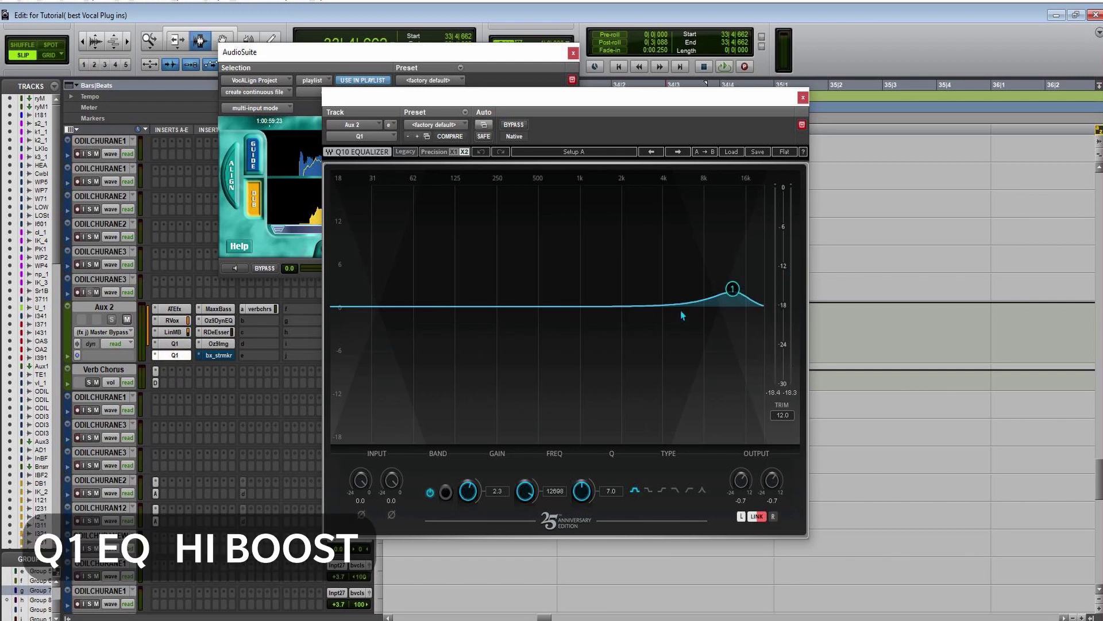
Step: Examine the MaxxBass, Ozone 9 Dynamic EQ and RDeEsser inserts on Aux 2, playing the backing vocals through the dynamic EQ
click(221, 311)
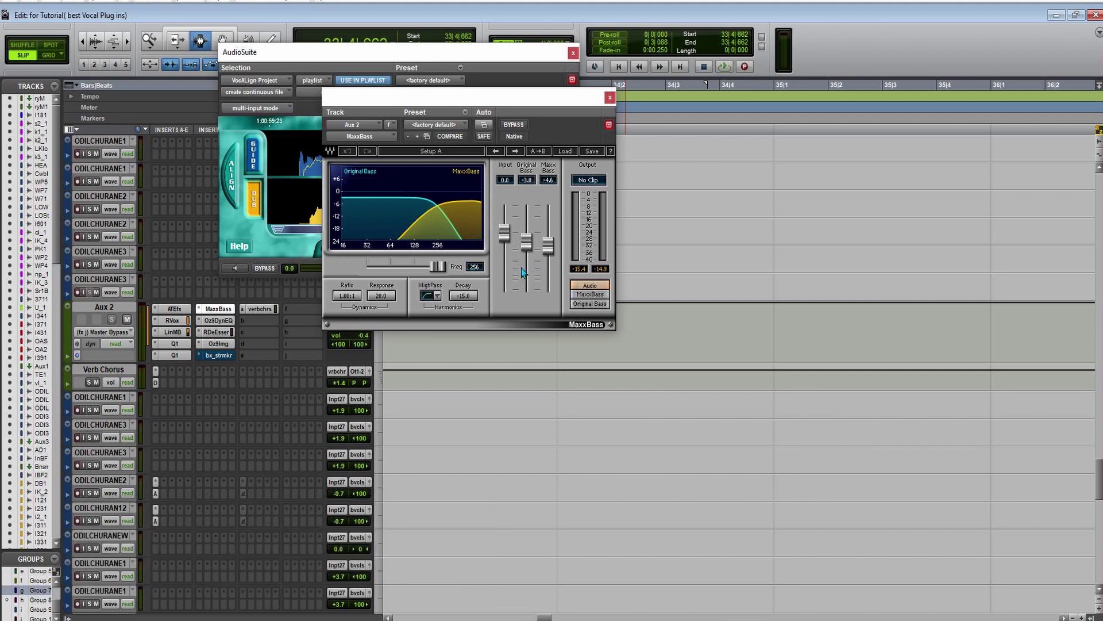
click(227, 321)
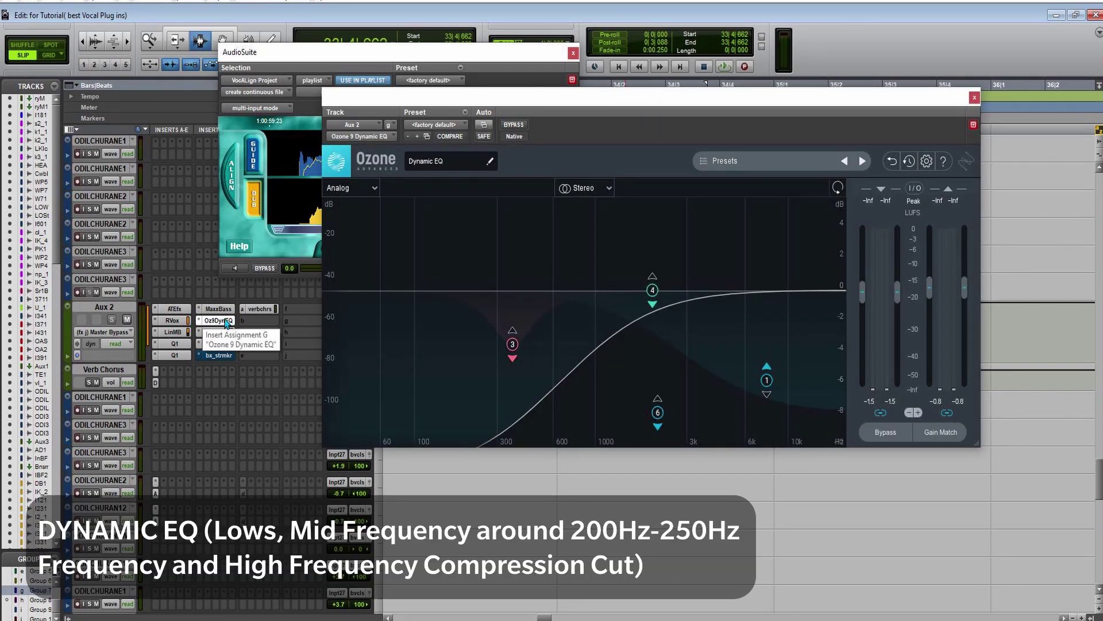
key(space)
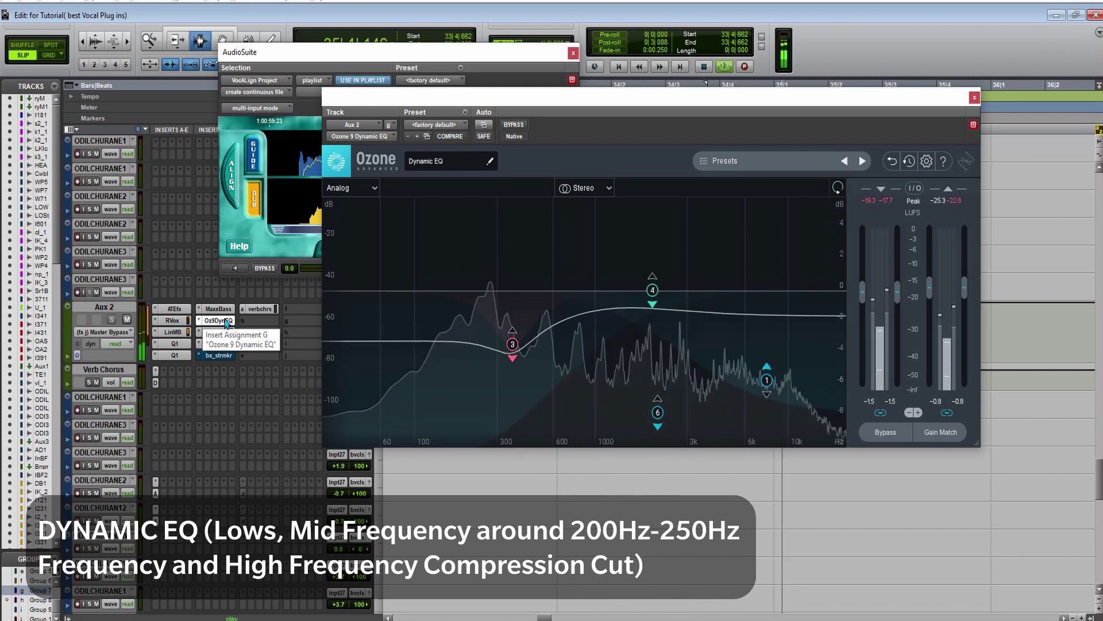
key(space)
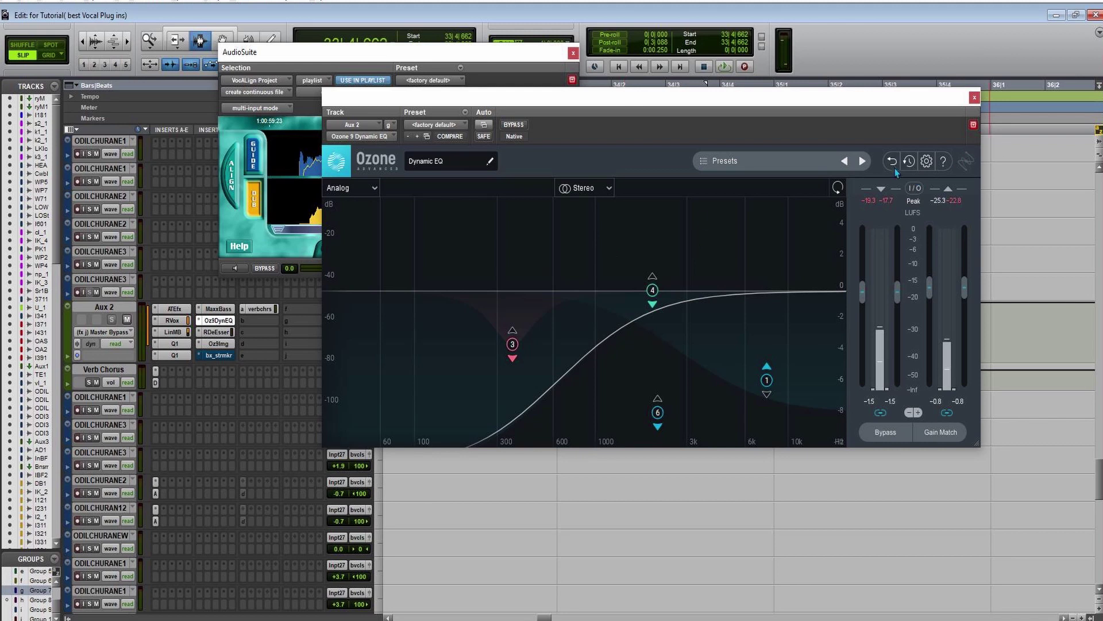
click(214, 332)
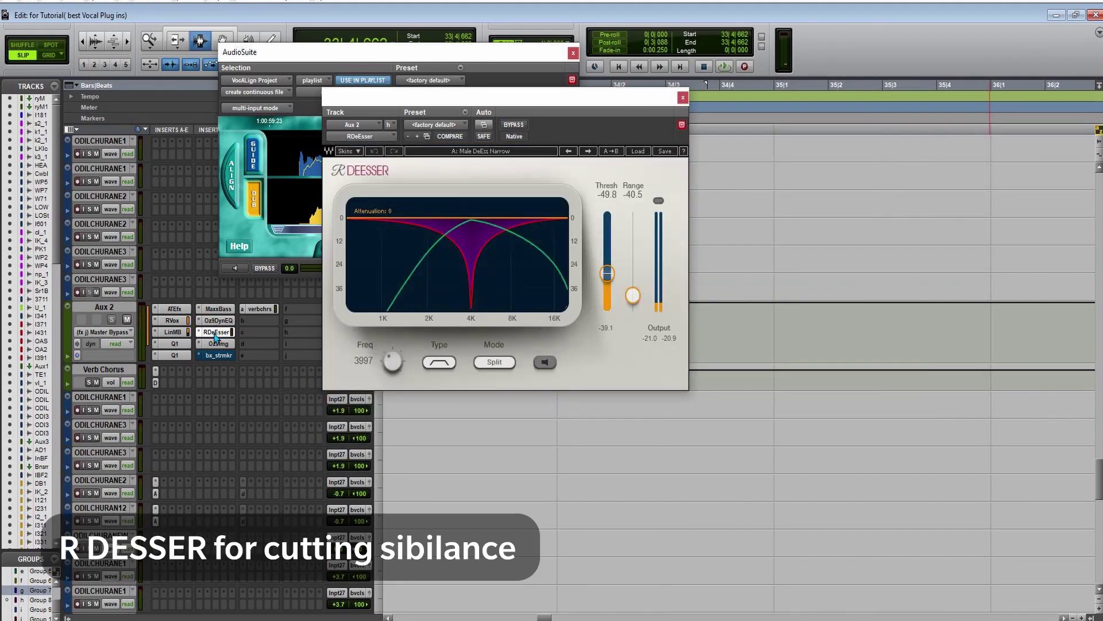
Step: Set the Band 4 width in the Ozone 9 Imager on Aux 2 to 73.4, play back, and close all plug-in windows
click(221, 344)
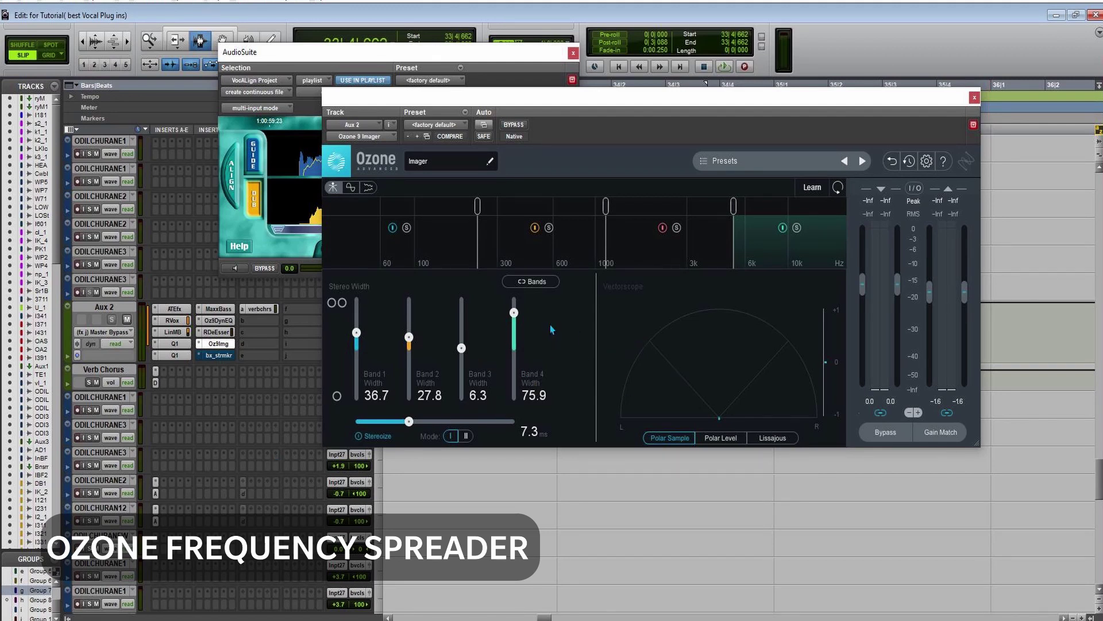
drag(513, 313, 512, 317)
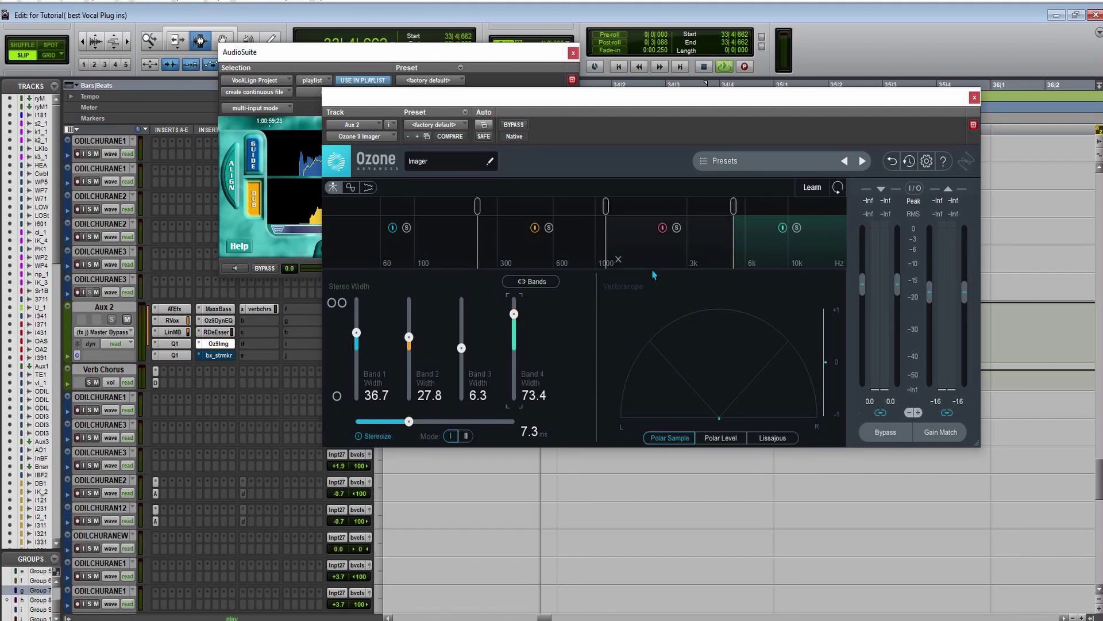
key(space)
click(573, 52)
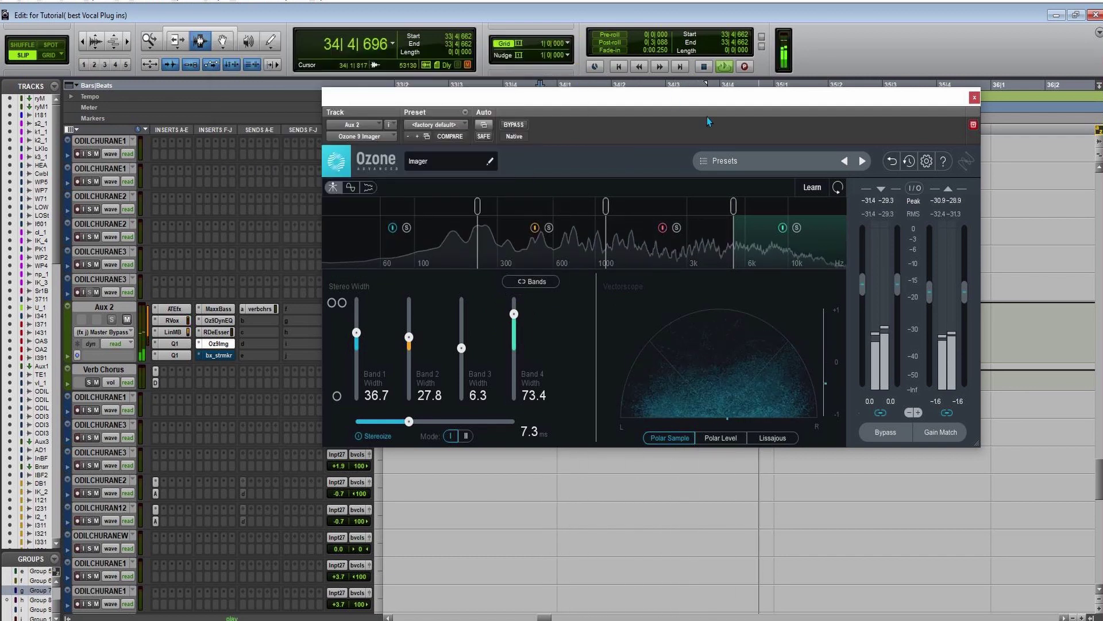
click(975, 97)
Step: Play back the processed backing vocals from 34|1|001 and return to the Aux 2 inserts
scroll(711, 336, up, 1)
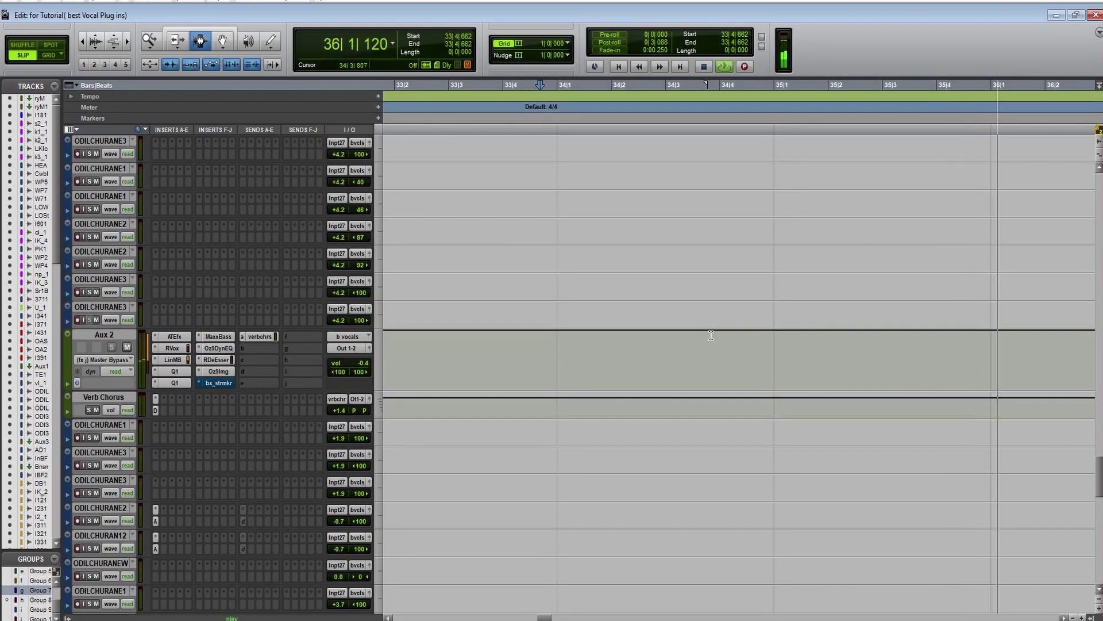
scroll(711, 335, down, 8)
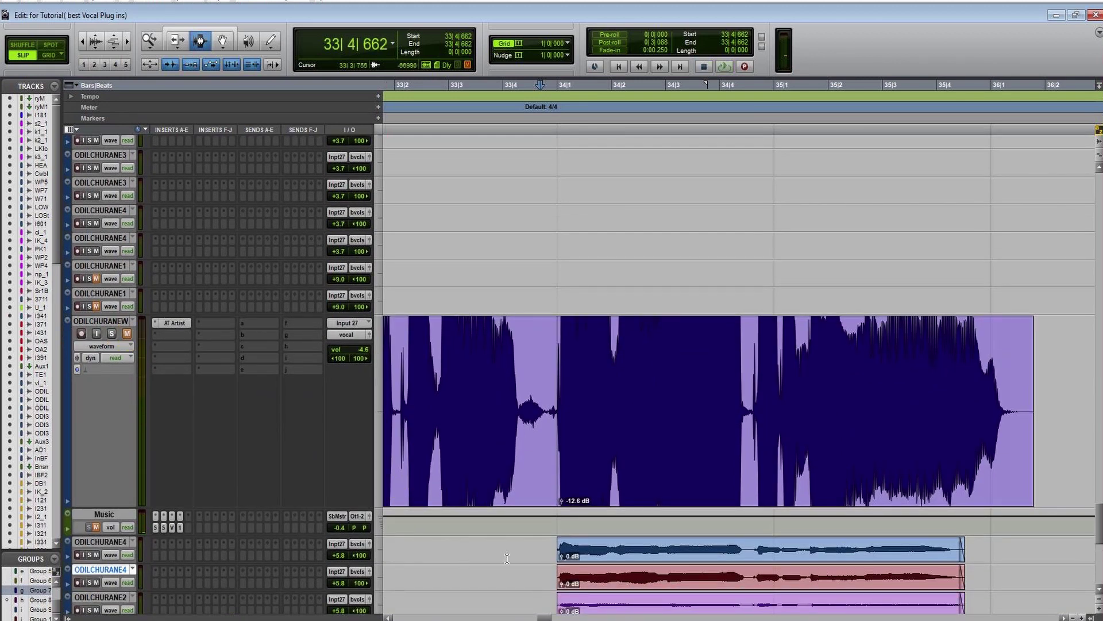
click(556, 552)
scroll(641, 309, up, 1)
scroll(641, 310, up, 10)
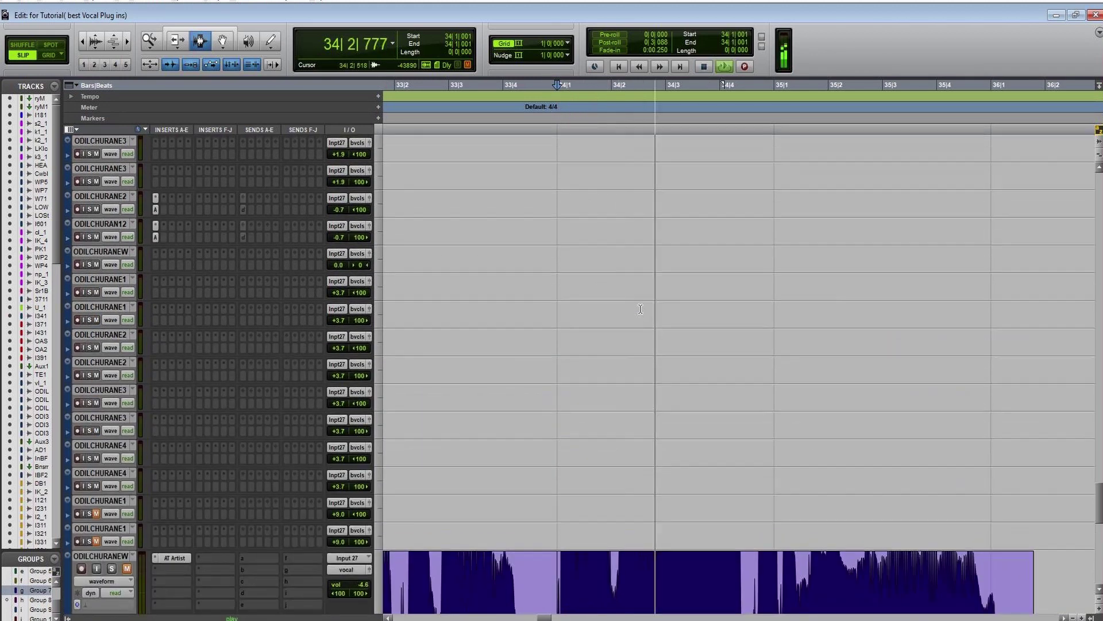
scroll(647, 328, down, 3)
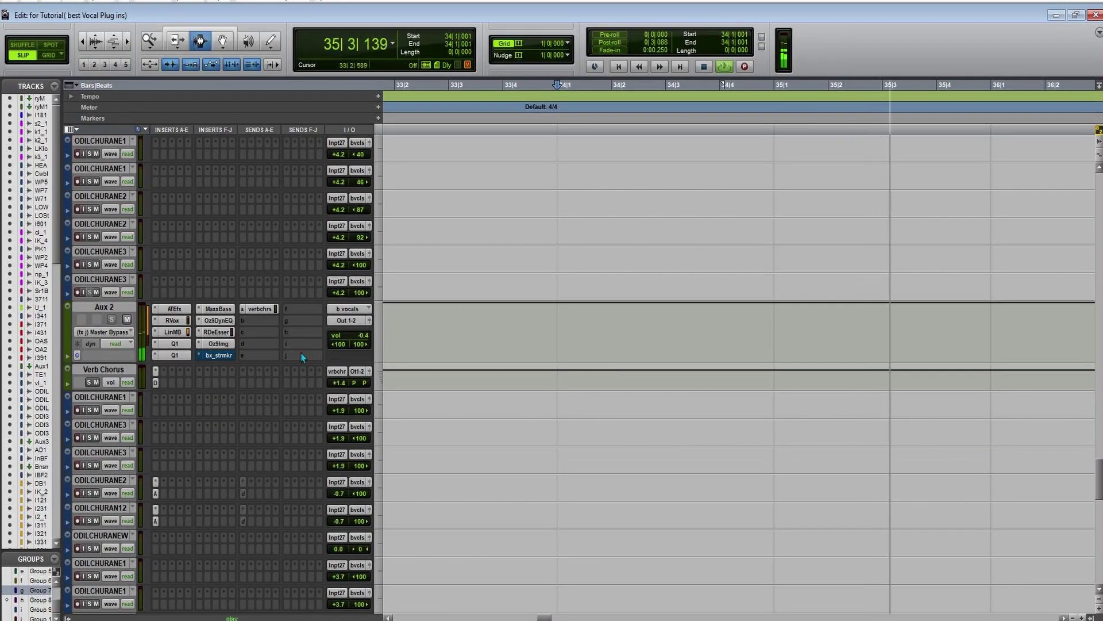
key(space)
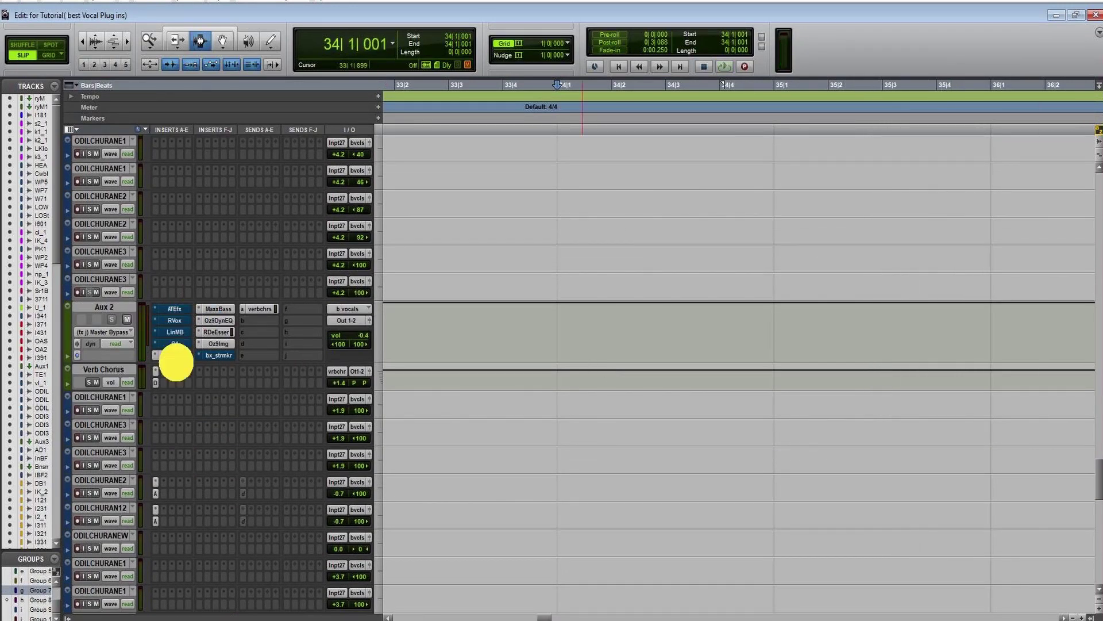
Step: Bypass the Aux 2 inserts except the second Q1 and play back the backing vocals for comparison
drag(176, 362, 176, 355)
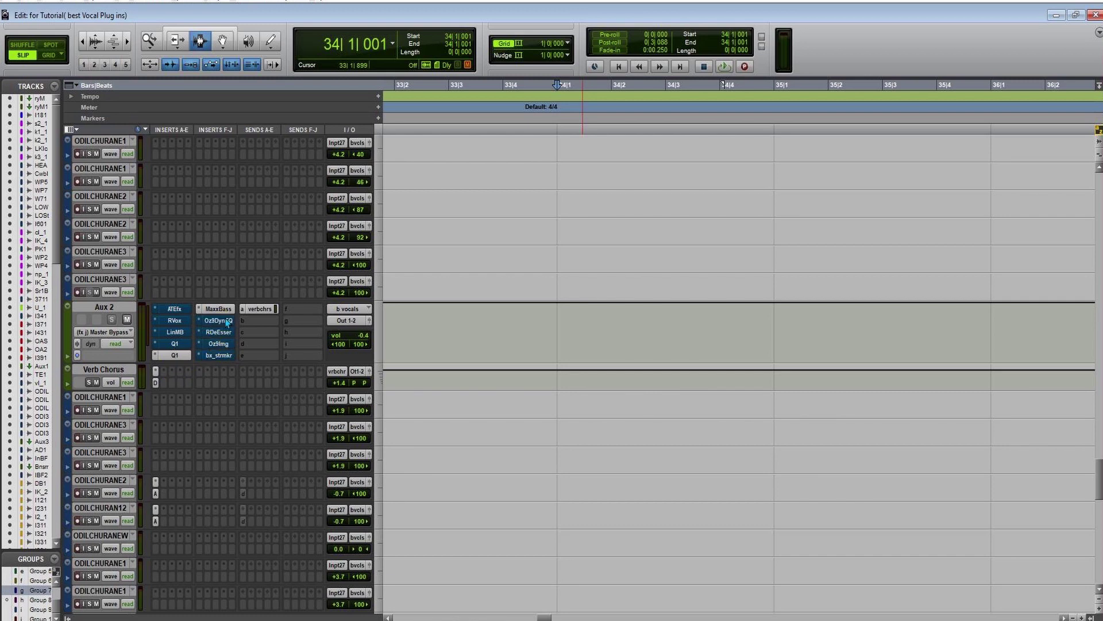
key(space)
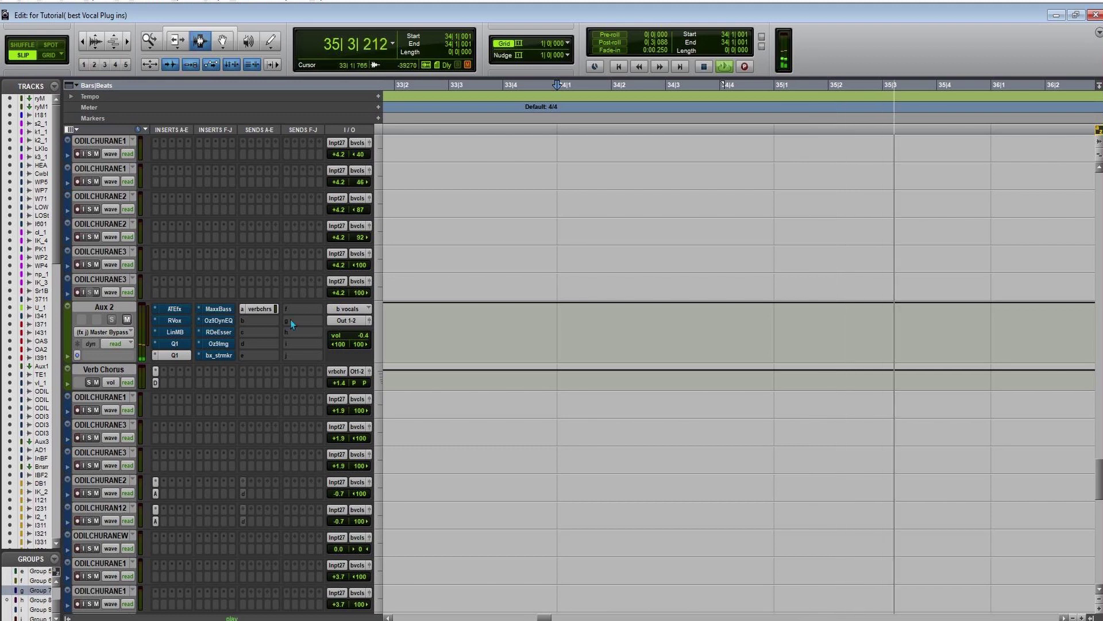
key(space)
Step: Re-enable the bypassed Aux 2 inserts from Auto-Tune EFX through Ozone Imager, auditioning the backing vocals along the way
key(space)
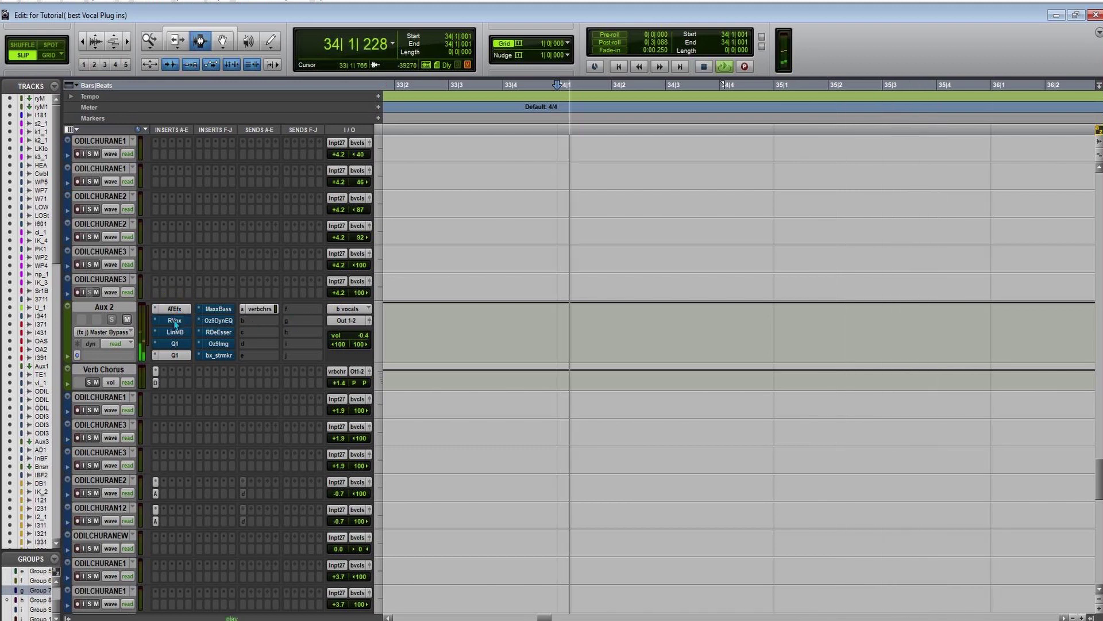
ctrl+click(172, 320)
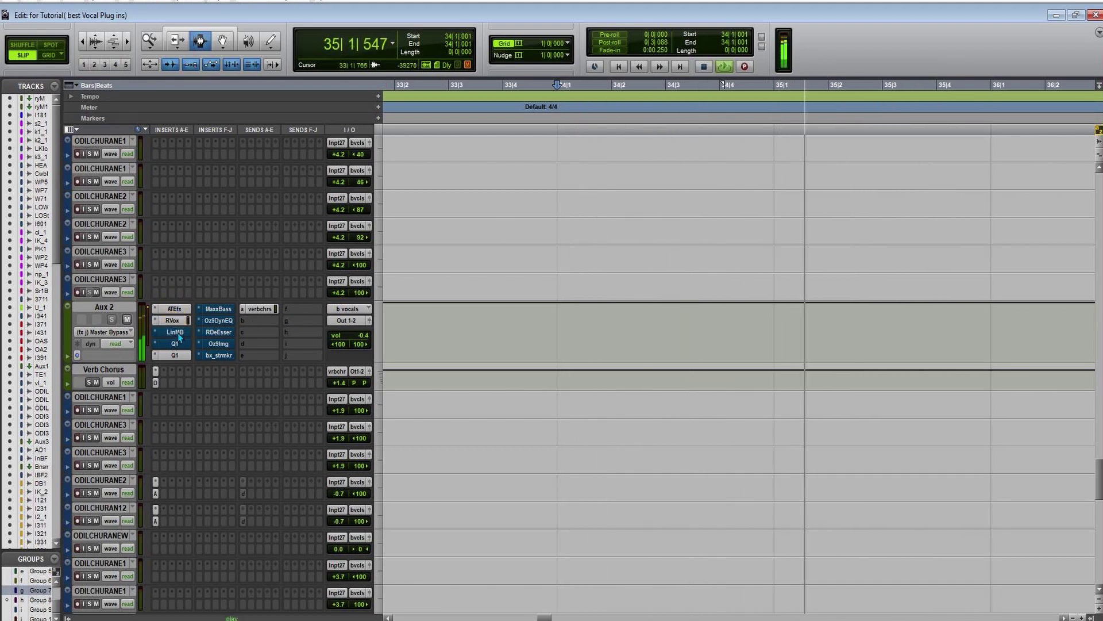
key(space)
ctrl+click(176, 332)
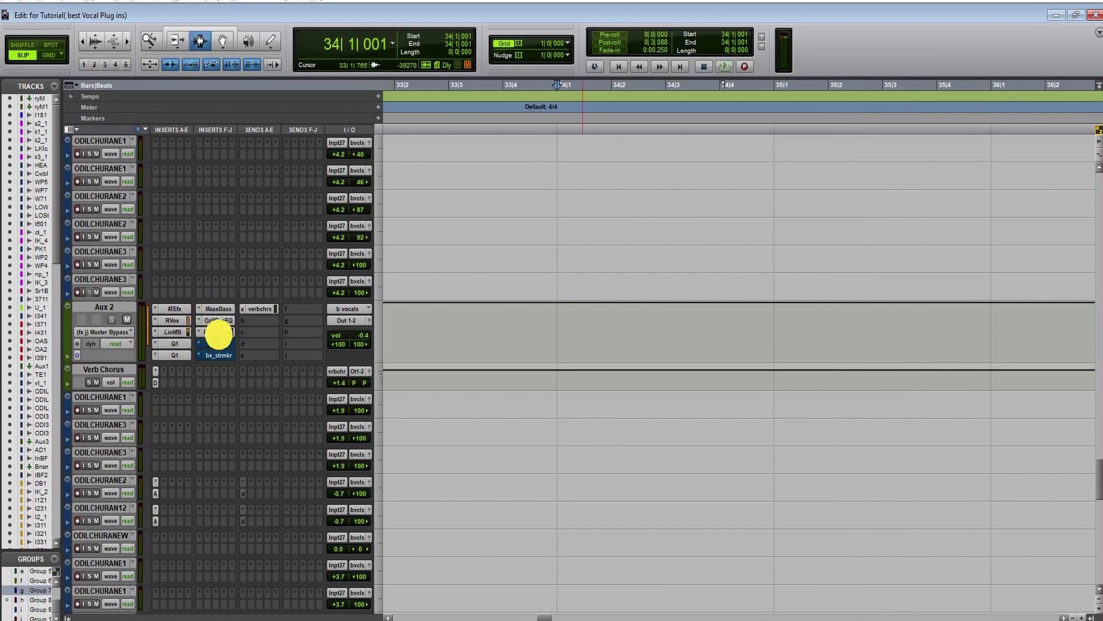
Step: Try the bx_strmkr insert on Aux 2 during playback and bypass it again
key(space)
ctrl+click(226, 354)
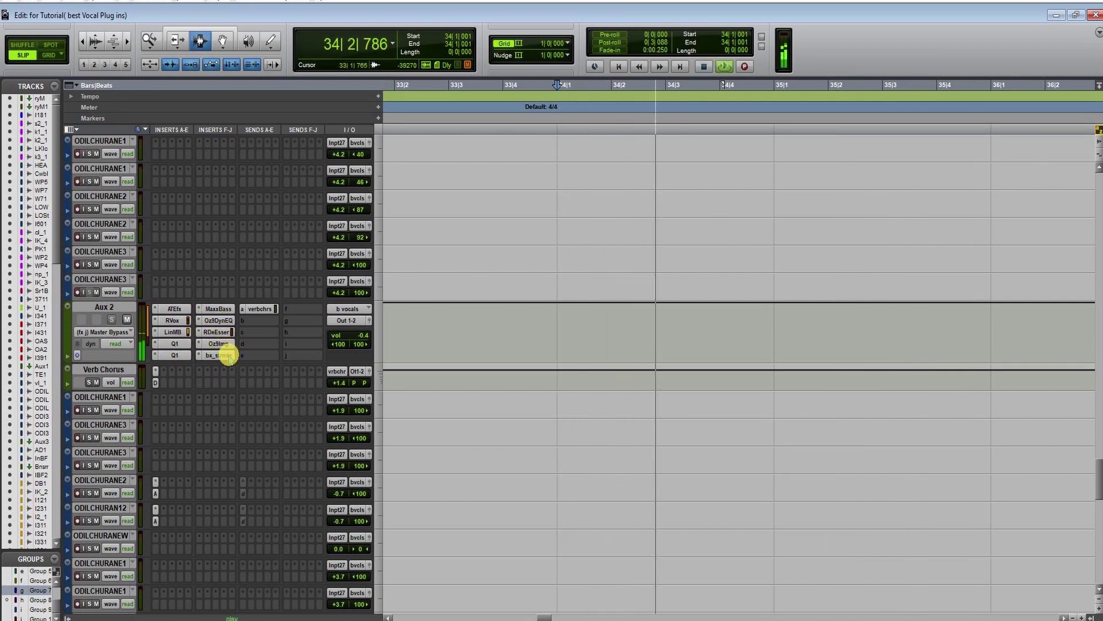
ctrl+click(210, 357)
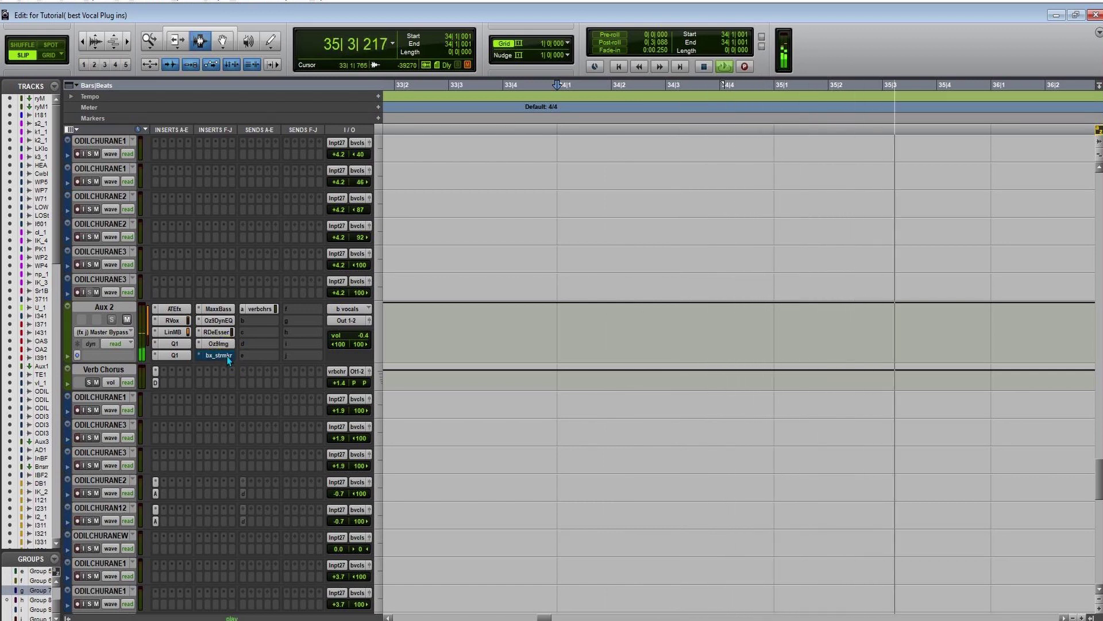
Step: Remove the bx_strmkr plug-in and its automation data from the Aux 2 inserts
click(218, 354)
click(230, 362)
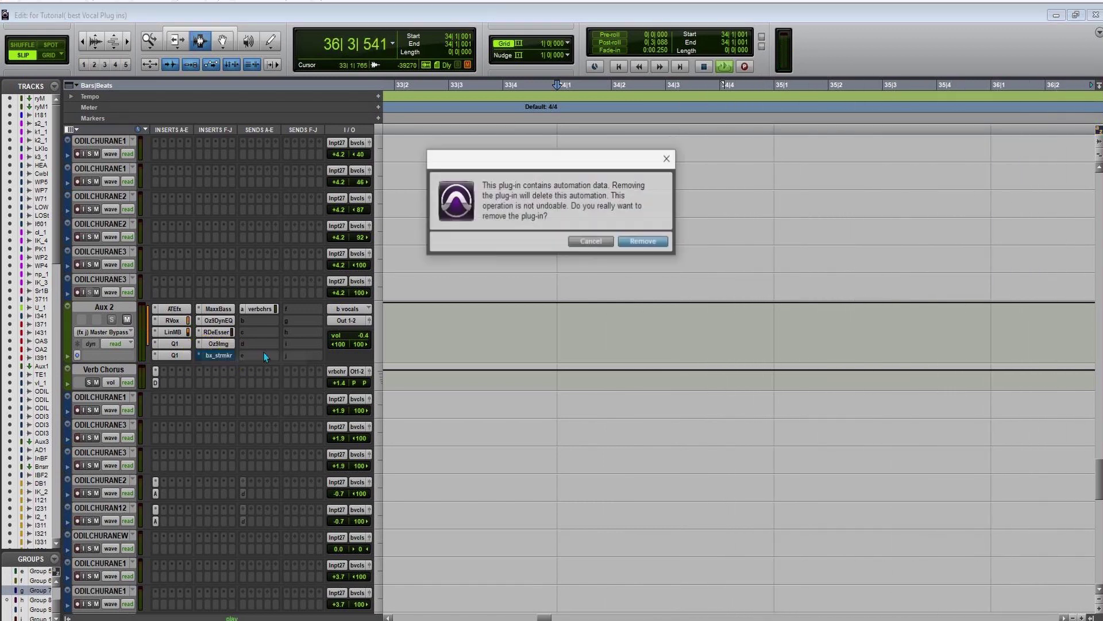
click(641, 241)
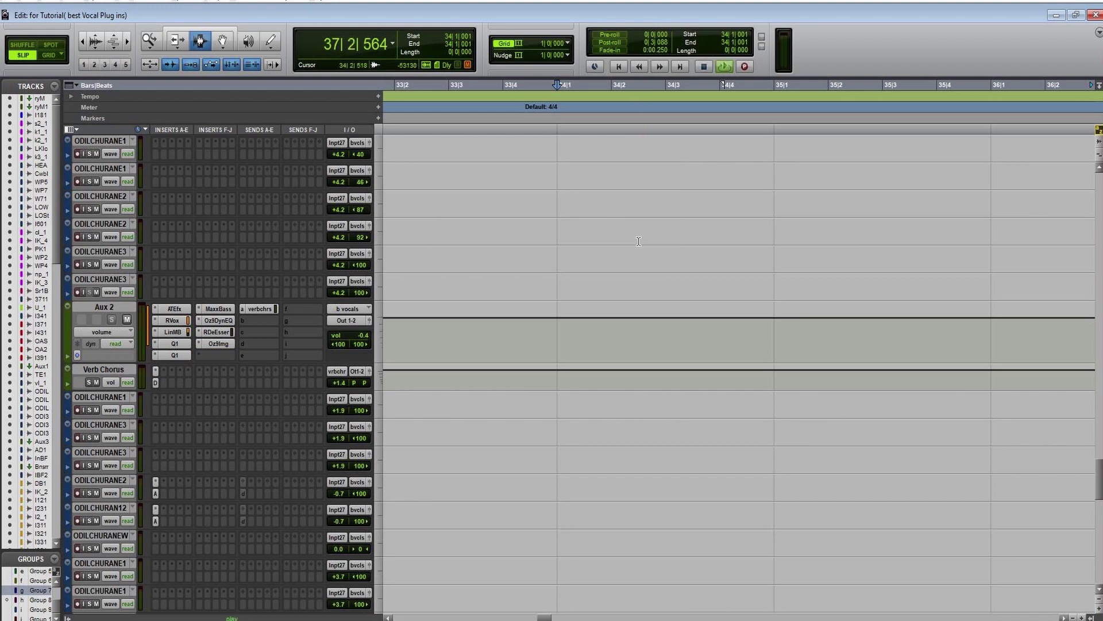
Step: Unmute the lead vocal and Music tracks and play the mix from 33|4|889
click(628, 310)
key(space)
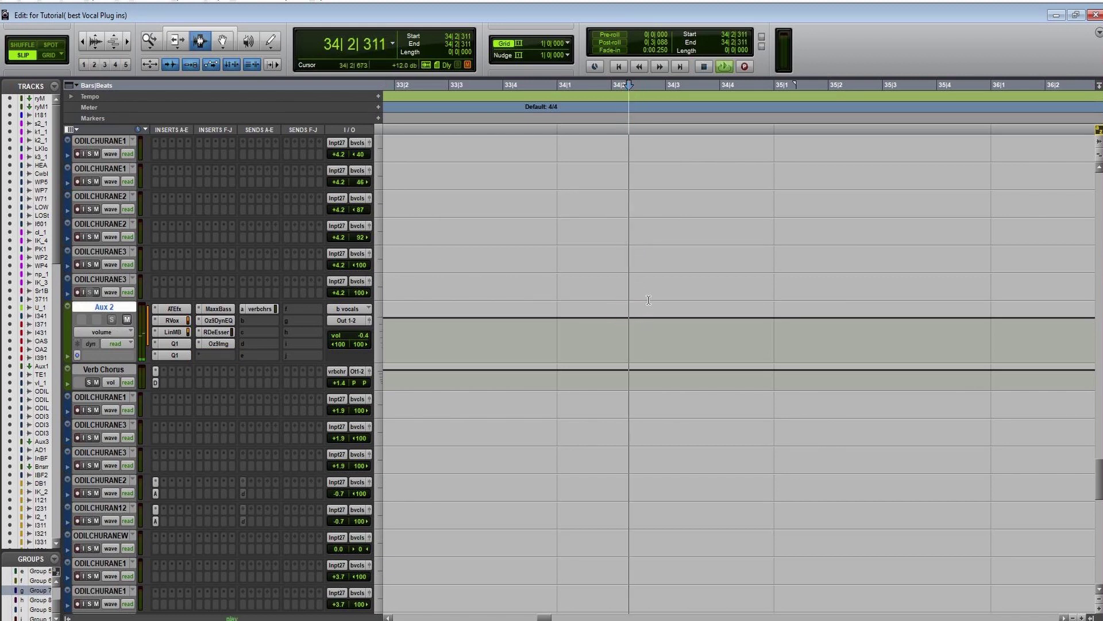
scroll(677, 317, down, 5)
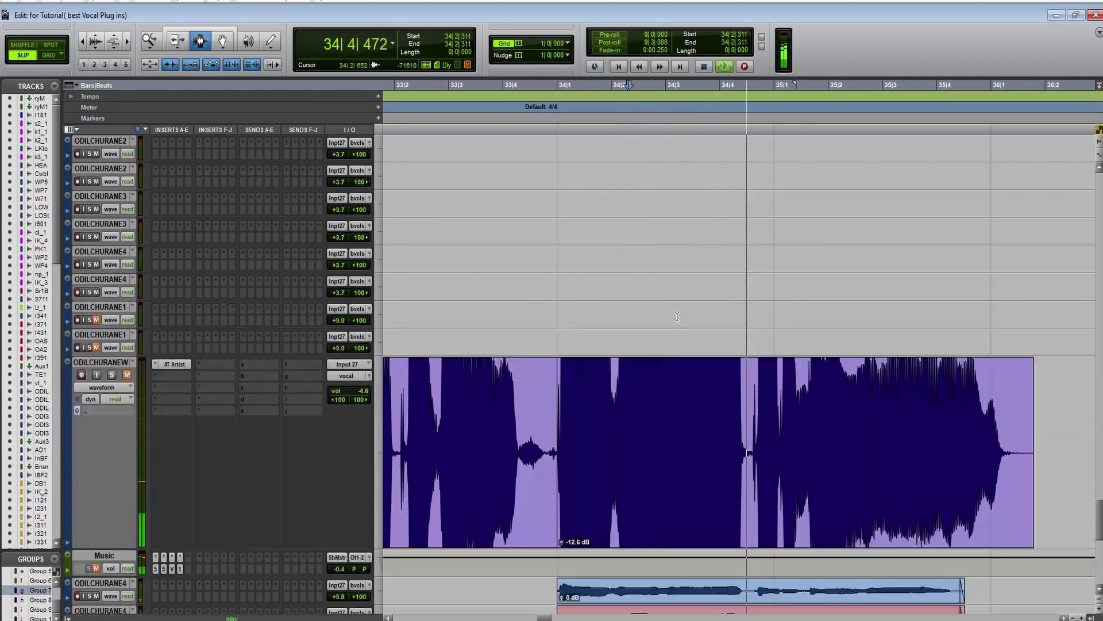
click(552, 500)
key(space)
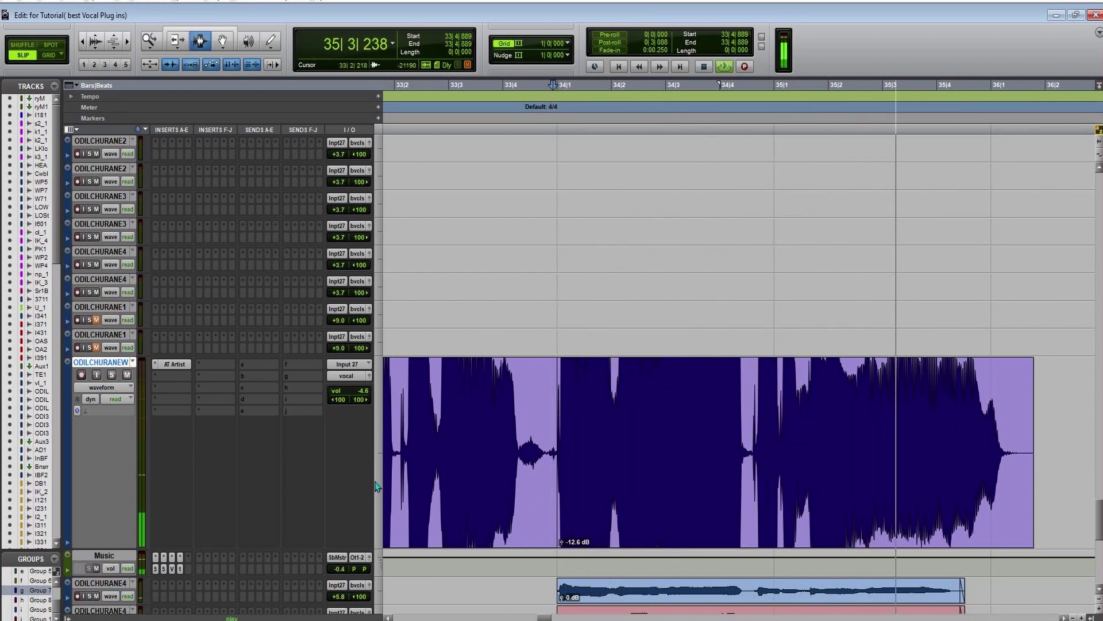
Step: Play the full mix from bar 32 and follow the lead vocal against the stacked backing vocal clips at bar 34
key(ctrl+bracketleft)
click(591, 448)
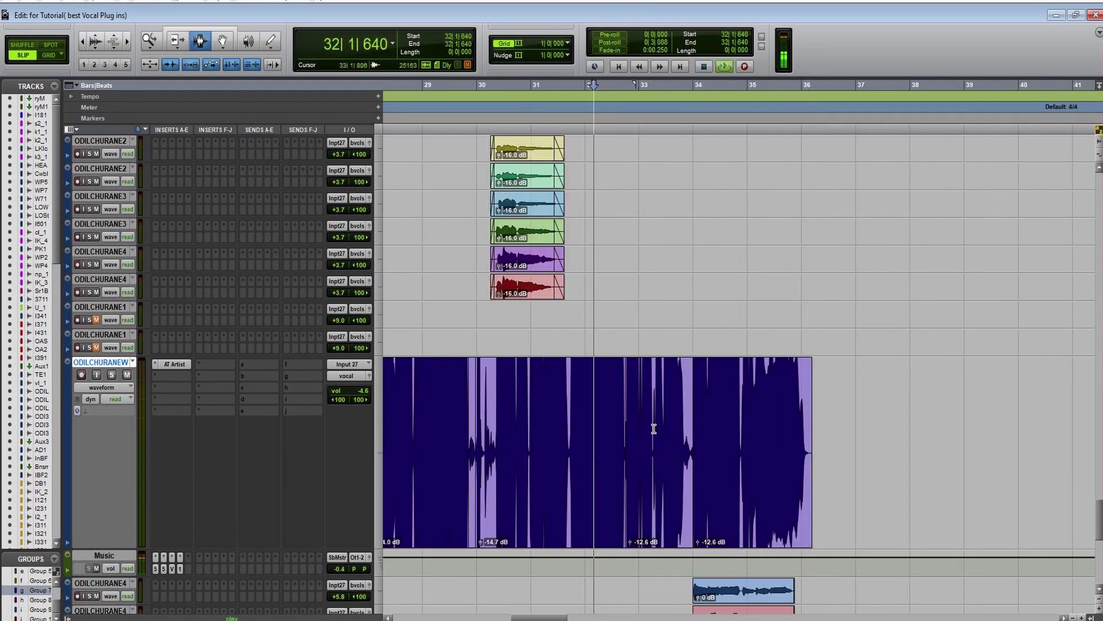
click(793, 402)
key(ctrl+bracketright)
scroll(755, 429, down, 10)
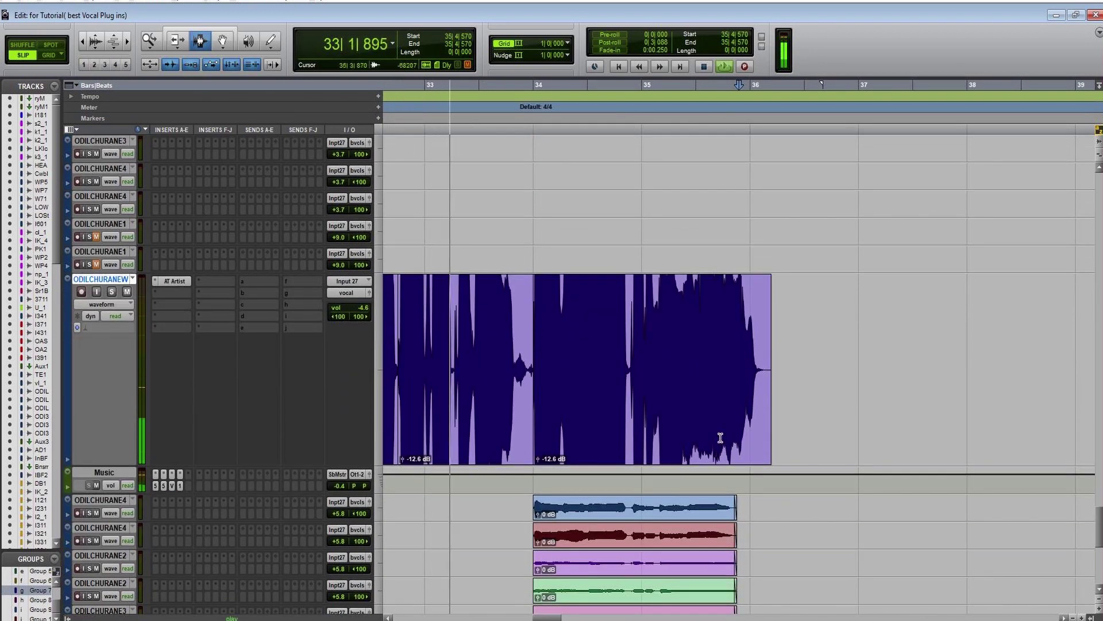
scroll(754, 429, up, 6)
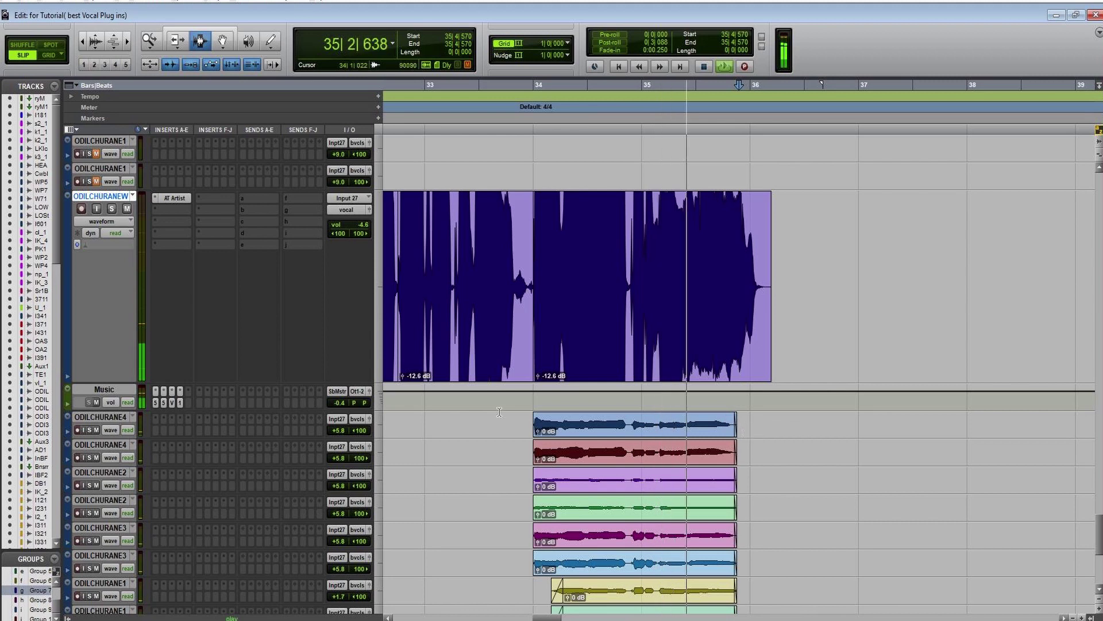
Step: Play the mix from 31|4|237 and raise the lead vocal track's volume to +3.0 dB
key(ctrl+bracketleft)
click(518, 347)
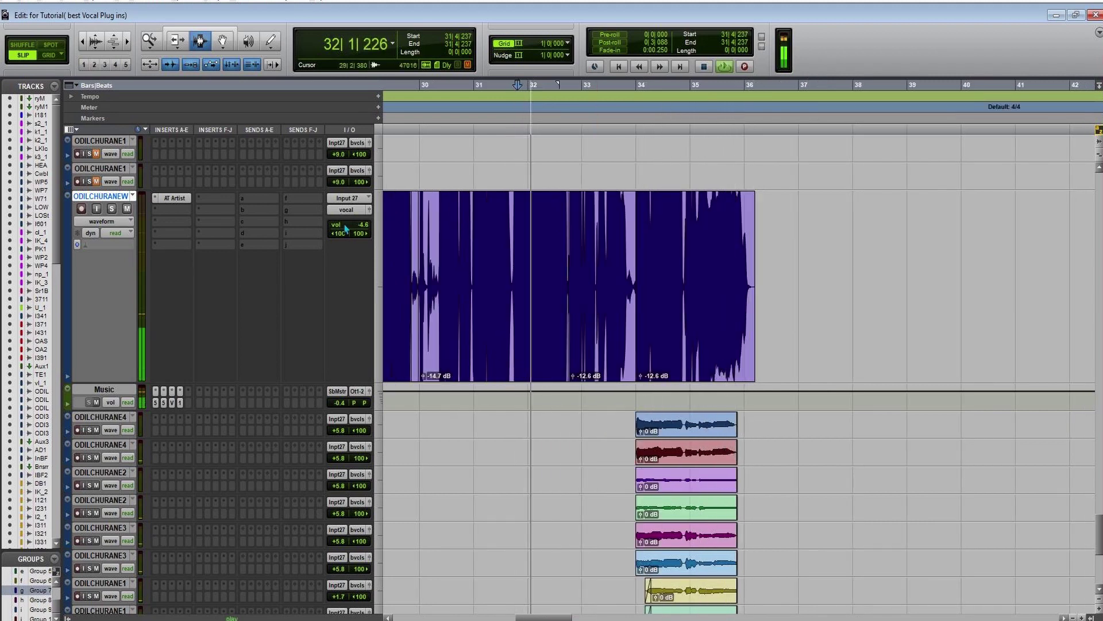
drag(345, 217, 347, 214)
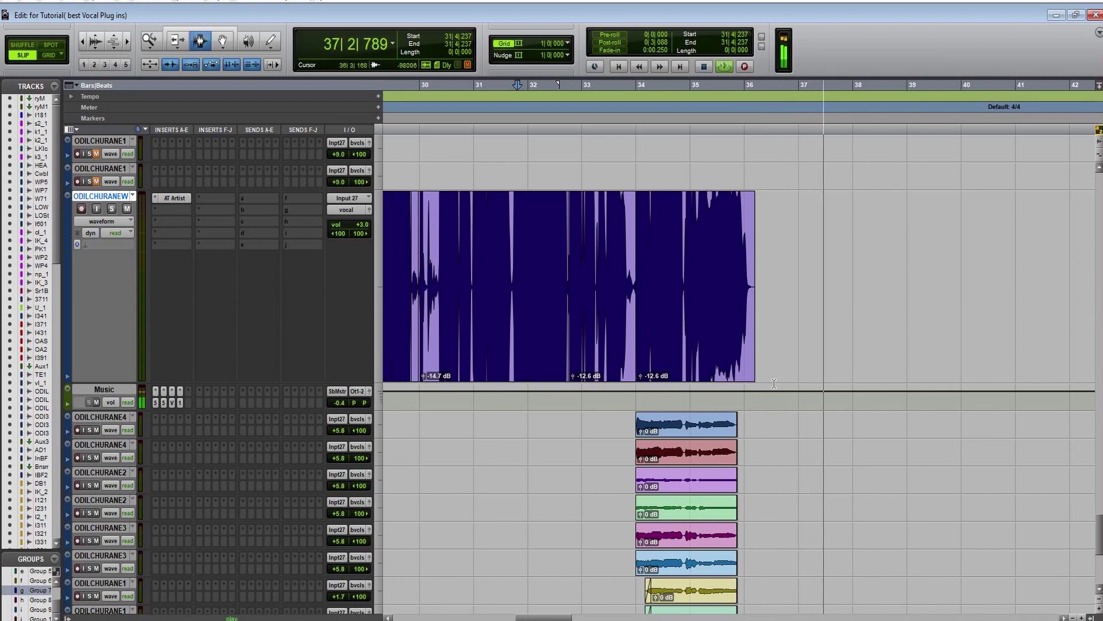
key(space)
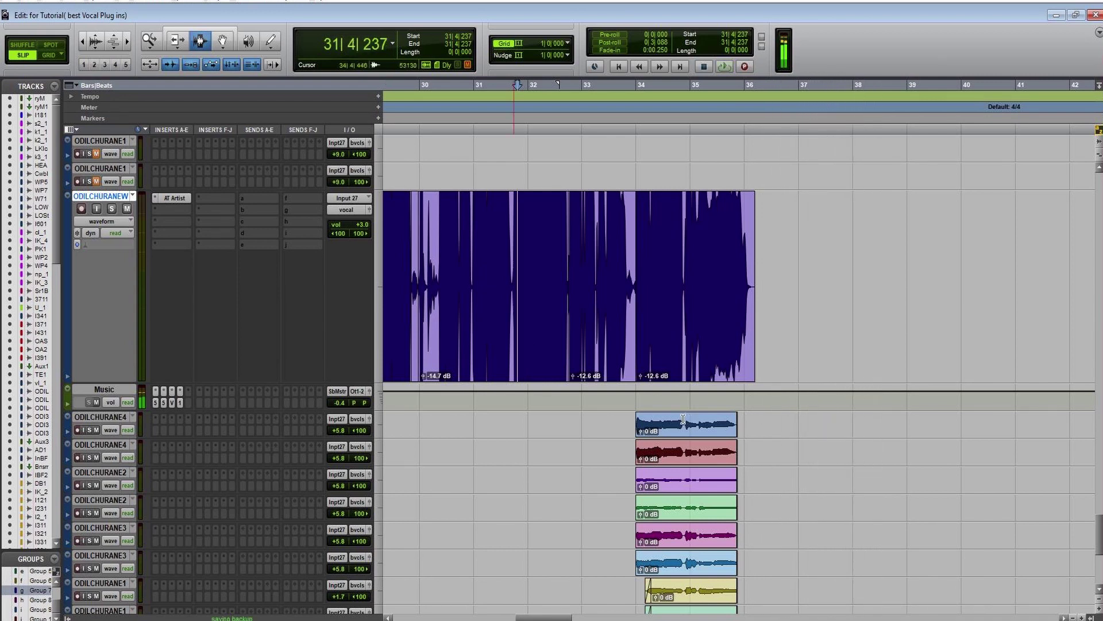
Step: Open the RVox and RDeEsser plug-ins on Aux 2 to review their settings
scroll(683, 419, up, 10)
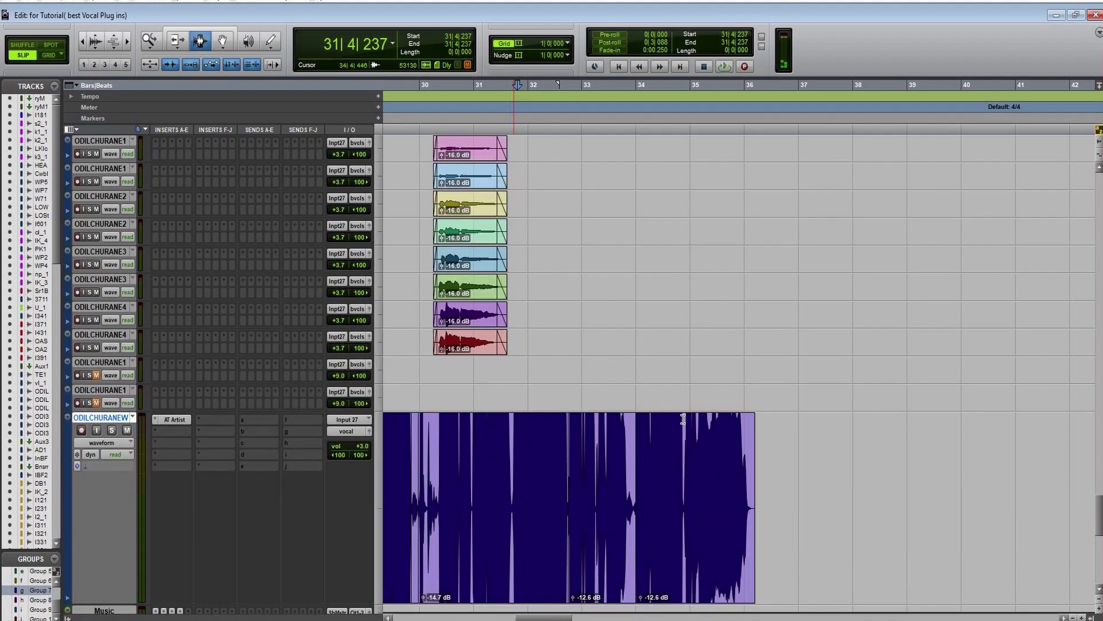
scroll(682, 419, up, 10)
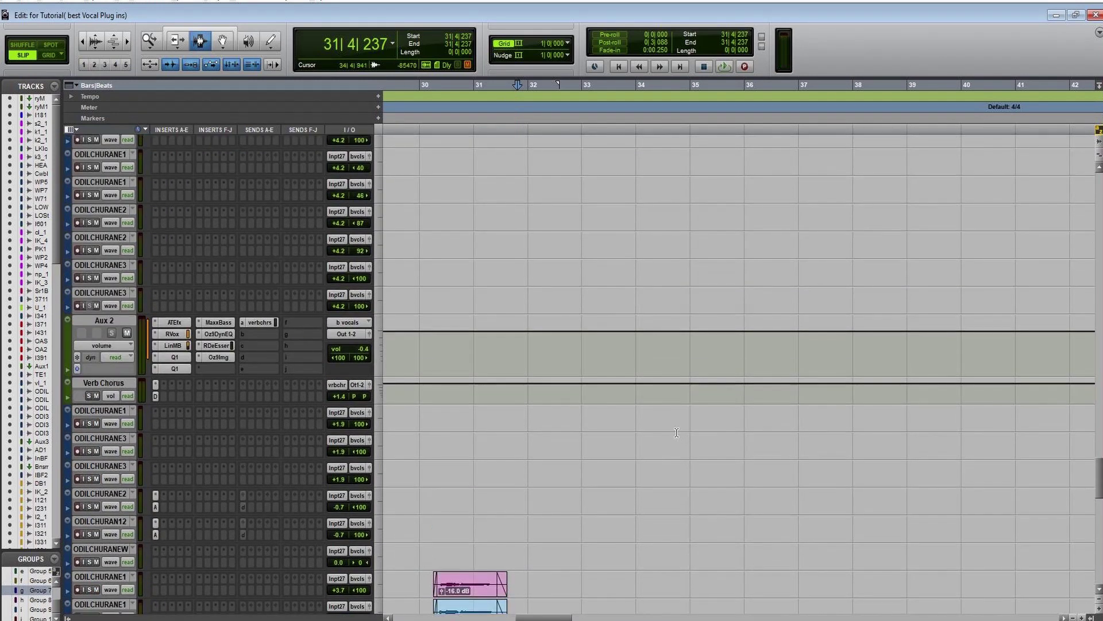
click(172, 334)
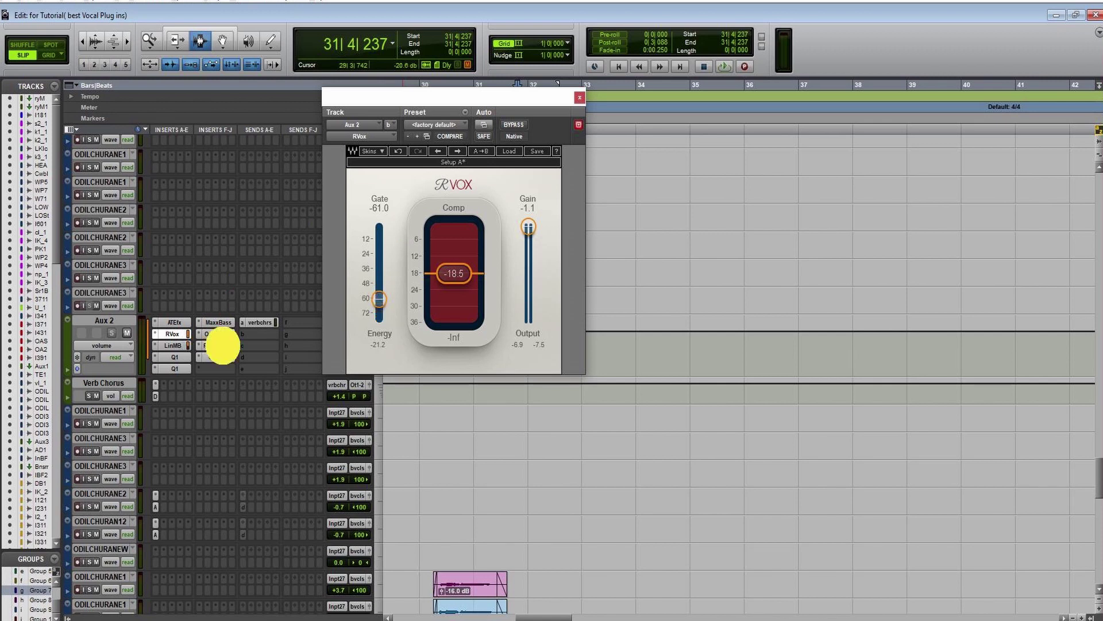
click(222, 344)
click(222, 344)
click(222, 345)
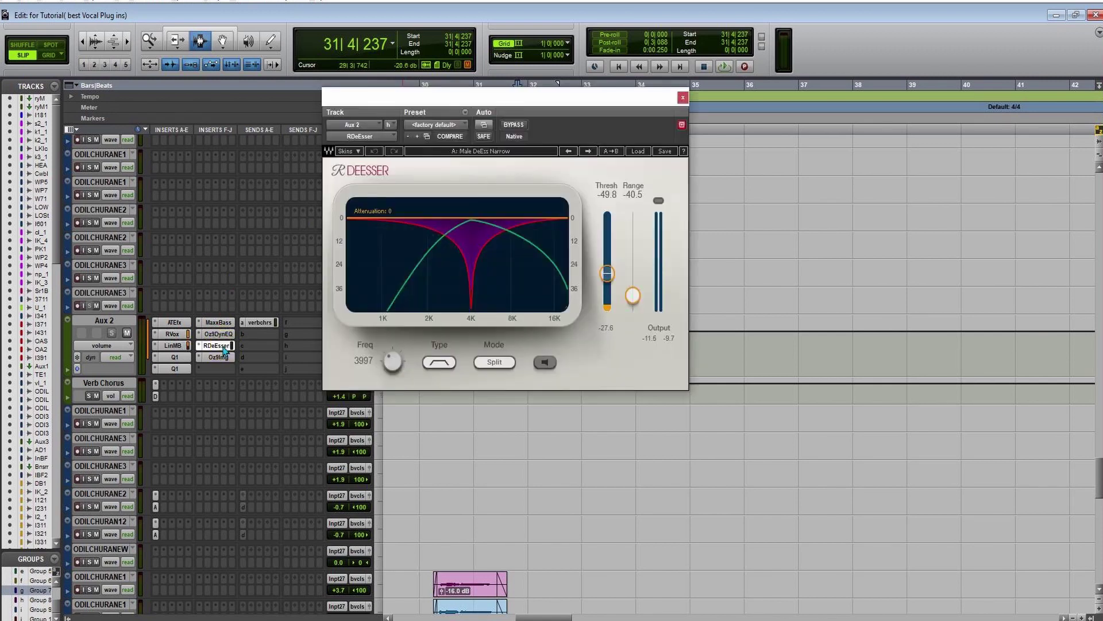
Step: Play the mix from 32|1|516 with the RDeEsser window open, moving the window clear of the track controls
scroll(612, 453, down, 8)
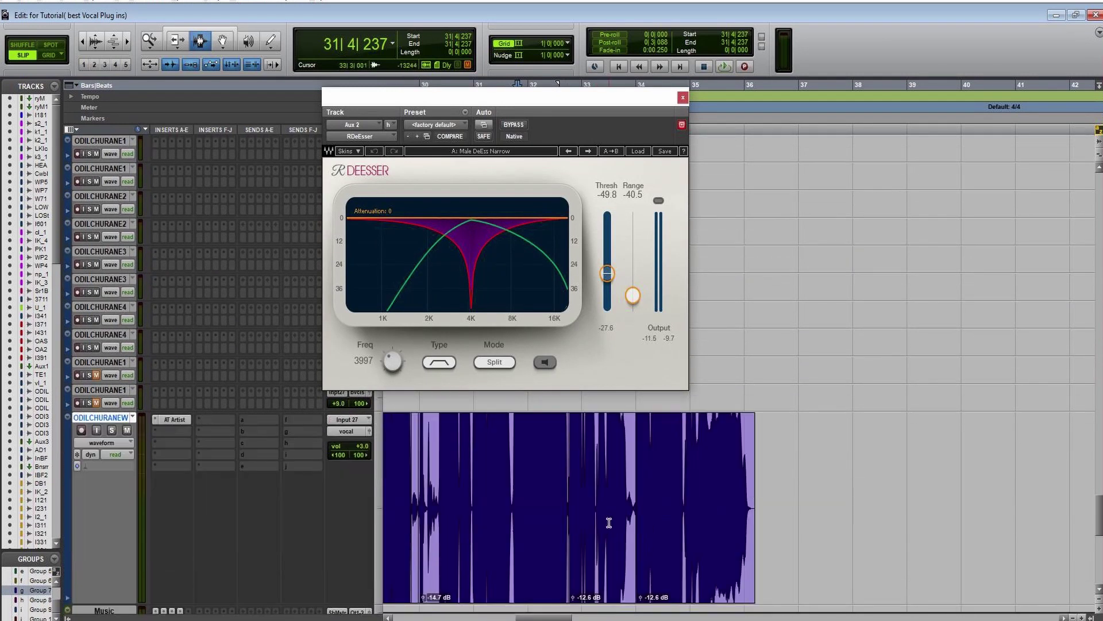
click(567, 458)
click(533, 447)
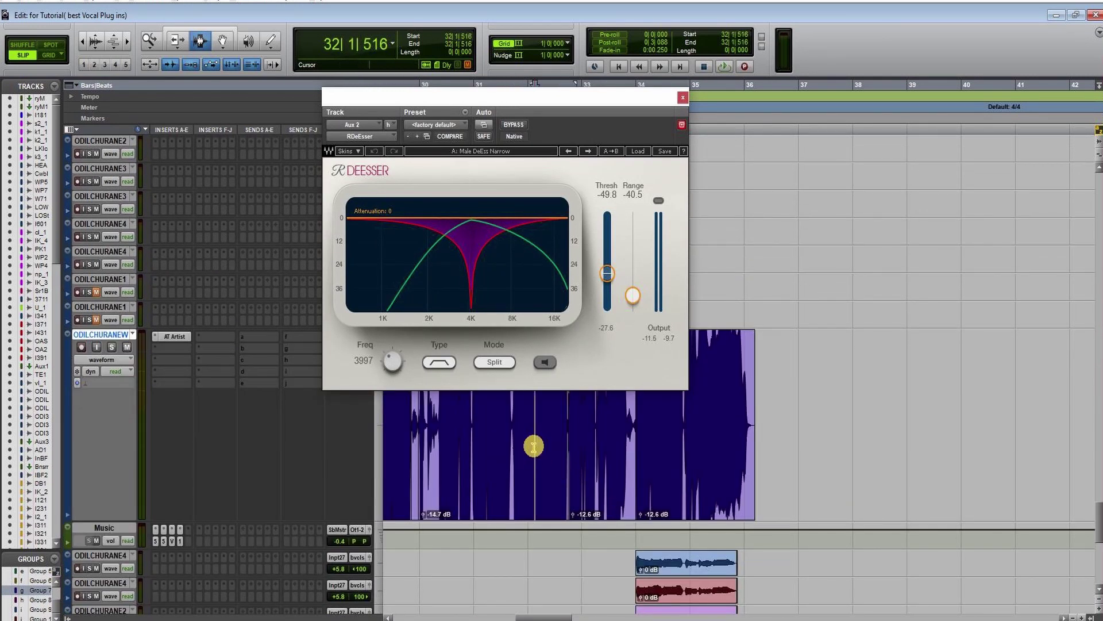
scroll(718, 460, down, 3)
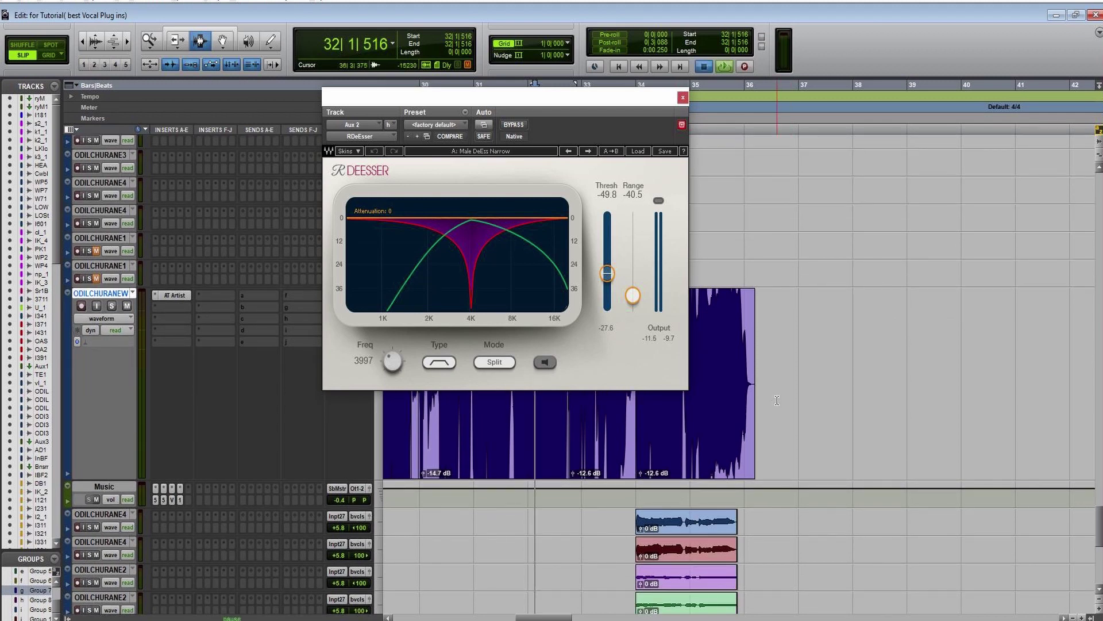
key(space)
scroll(790, 408, down, 6)
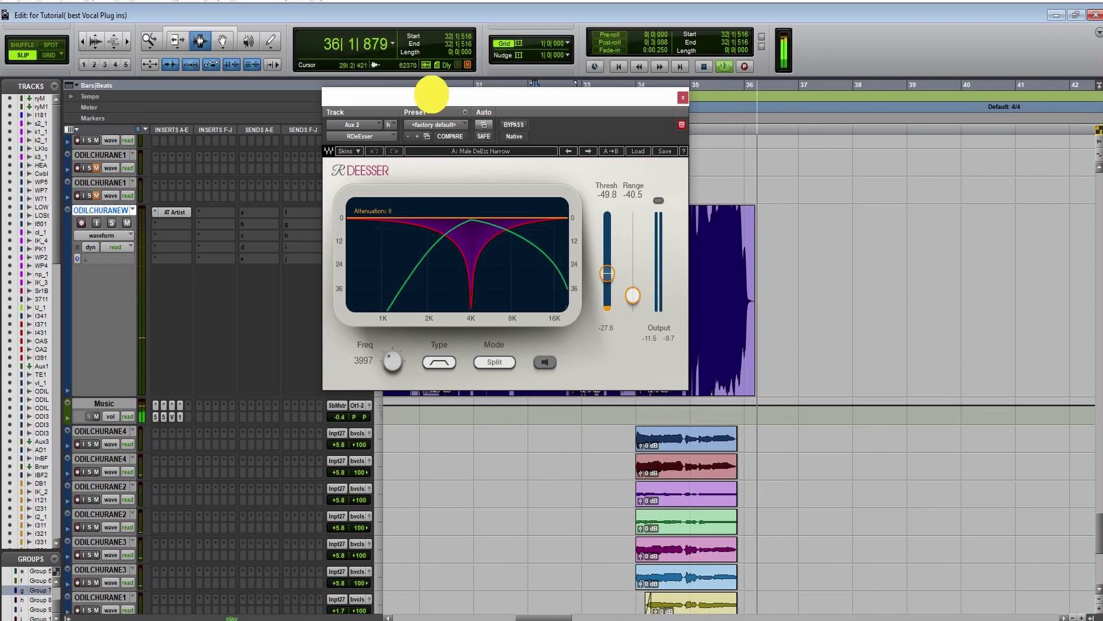
drag(433, 91, 515, 60)
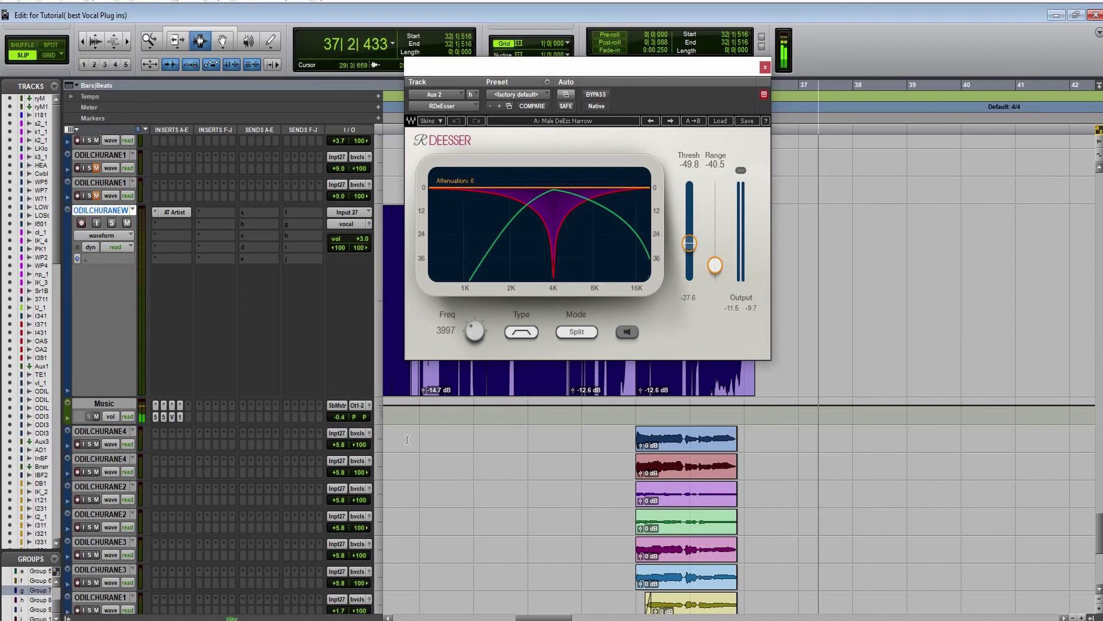
key(space)
Step: Raise the Aux 2 output level to +2.1 dB, audition the mix from 32|1|516, and close the RDeEsser window
scroll(413, 436, down, 5)
scroll(437, 466, up, 3)
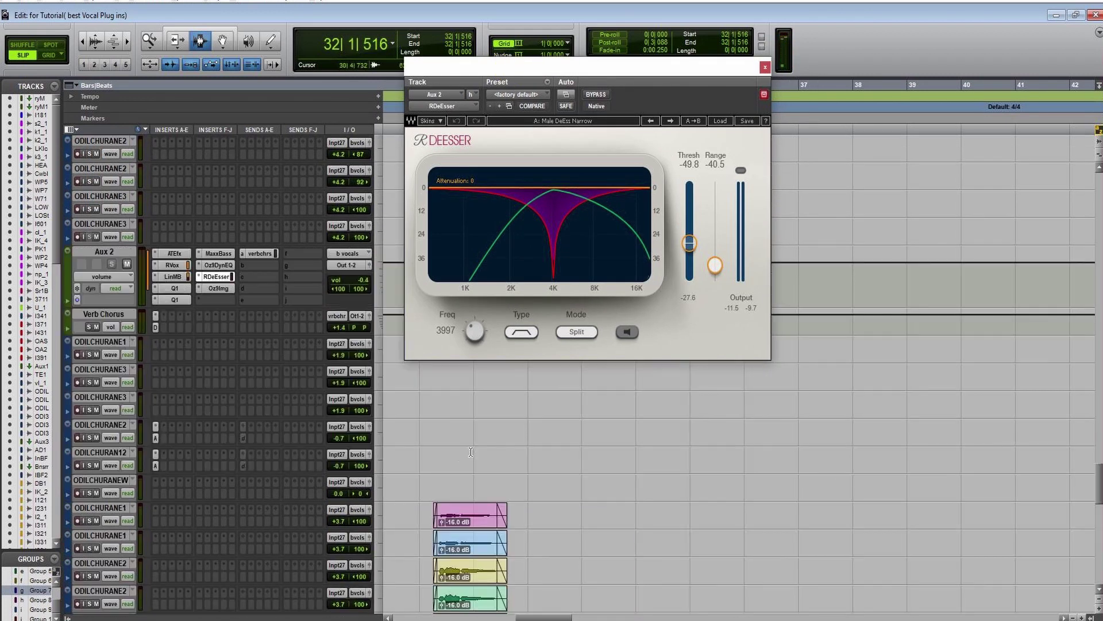
key(space)
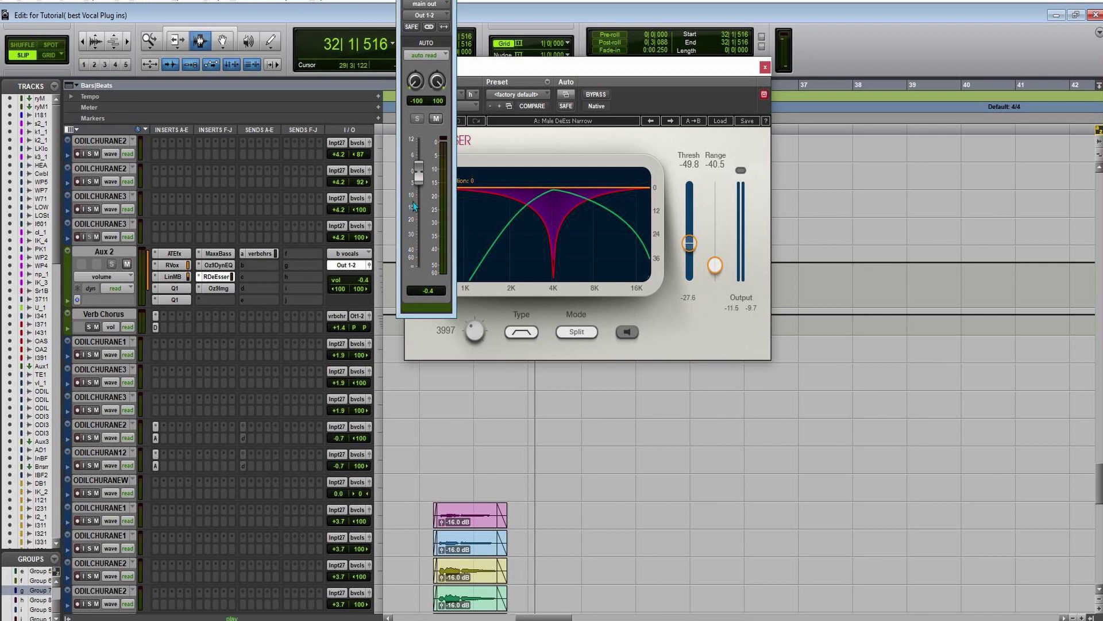
drag(419, 171, 420, 166)
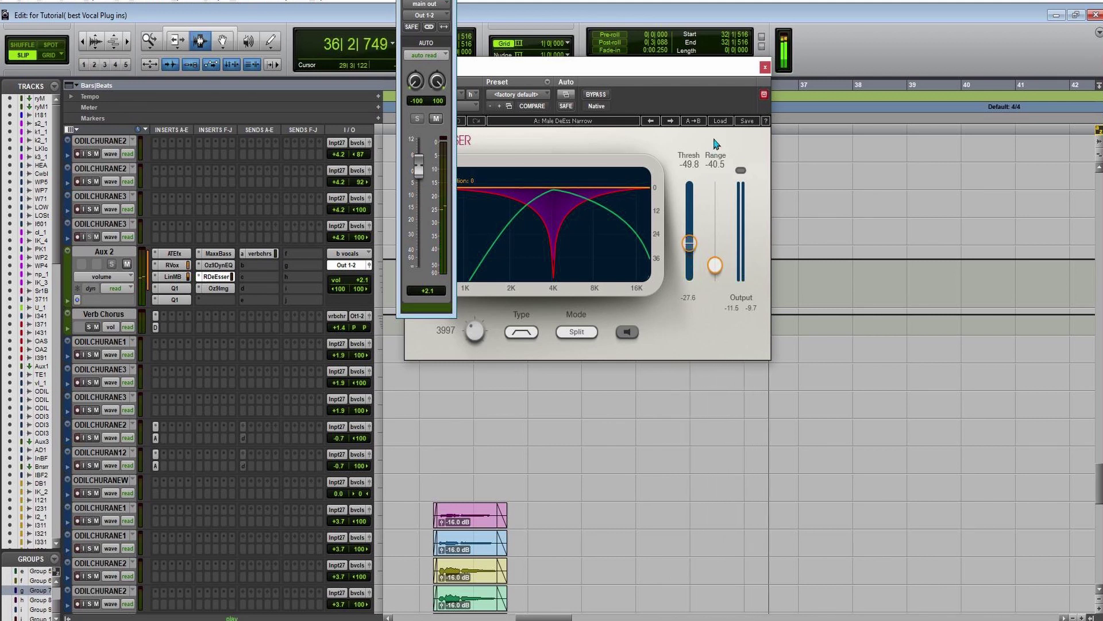
key(space)
click(764, 67)
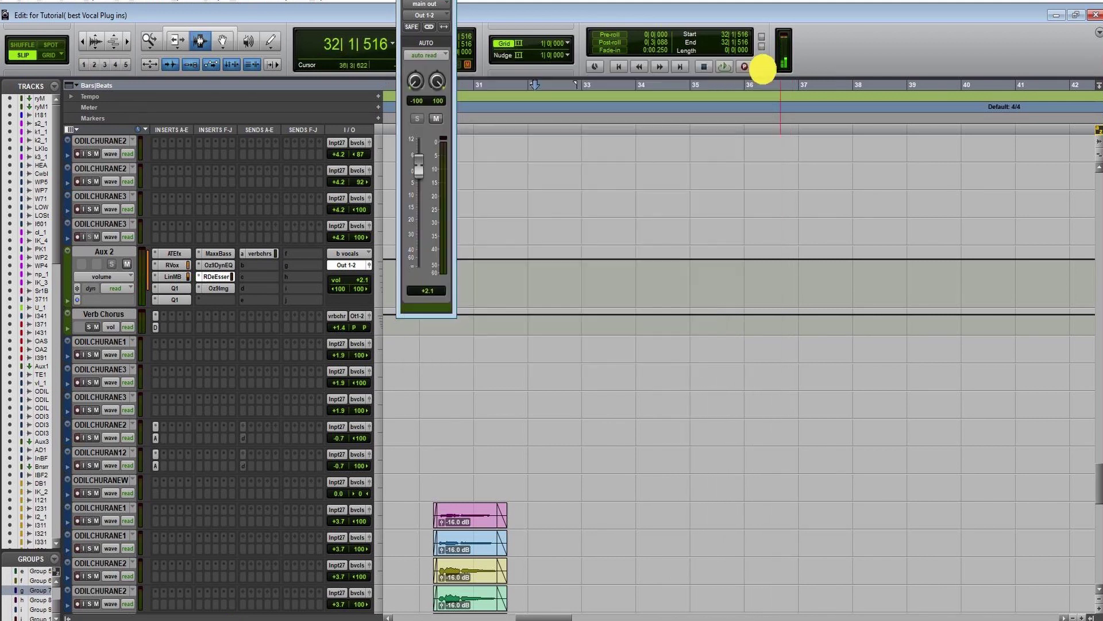
scroll(777, 370, down, 5)
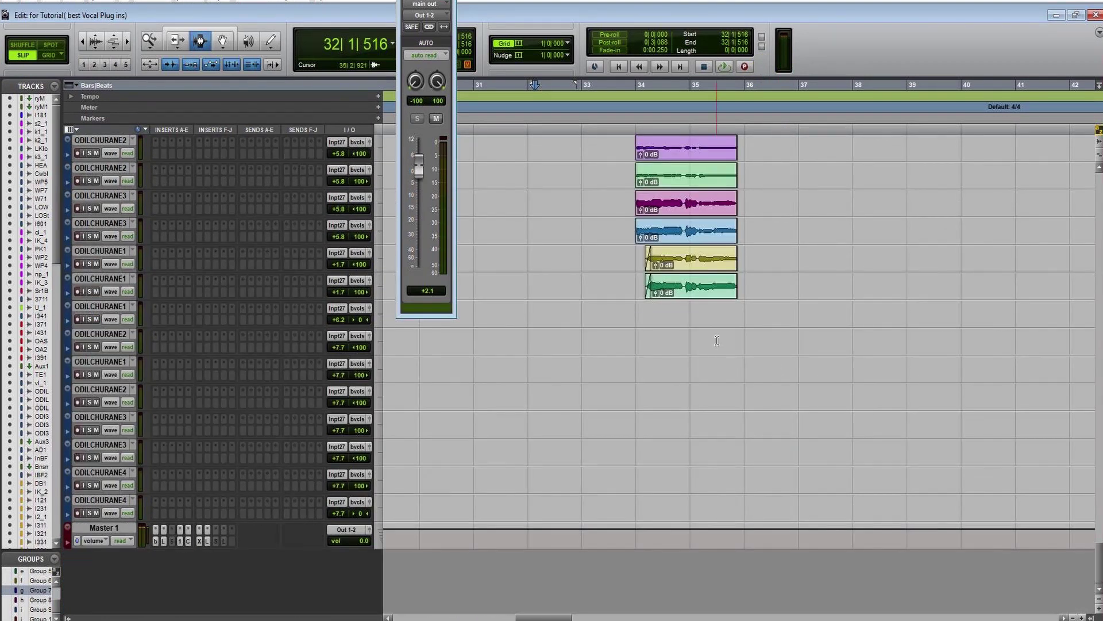
scroll(716, 340, up, 5)
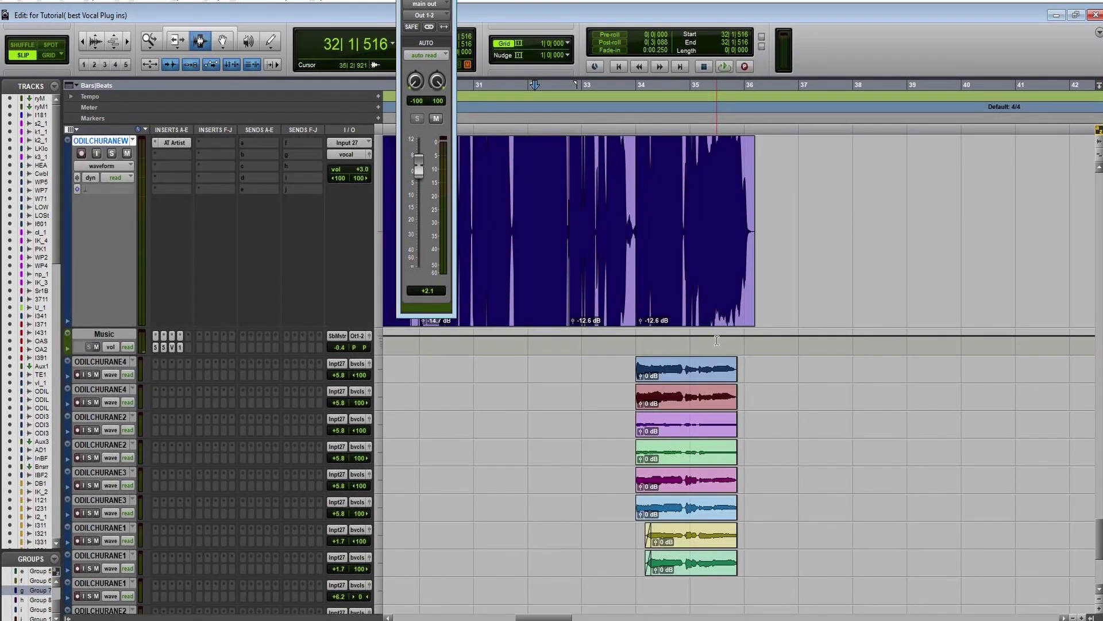